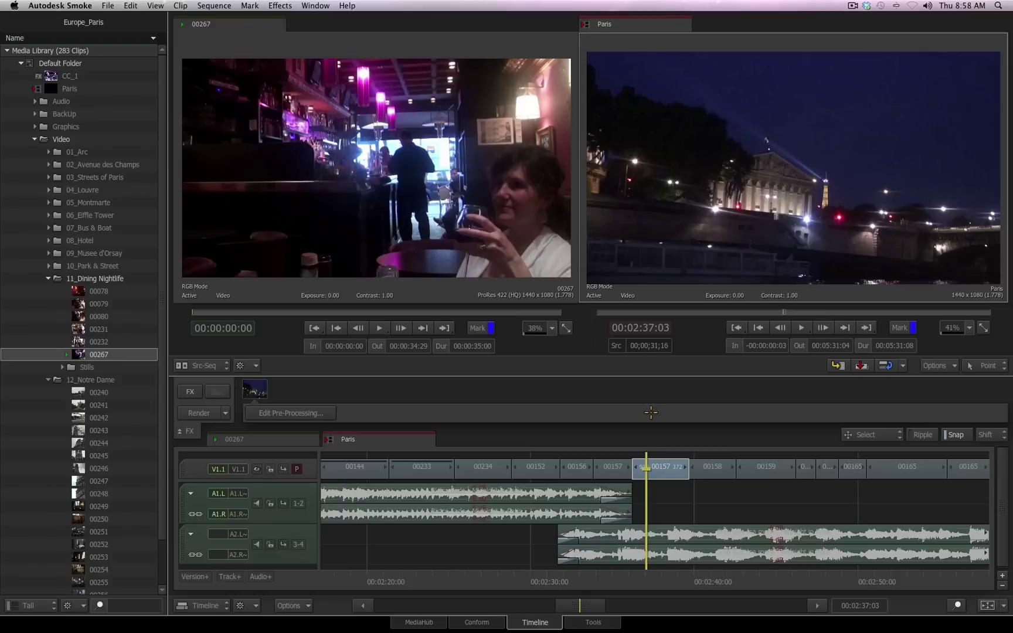
Open the Video Effects list for clip 00157 on the Paris timeline.
{"action": "right_click", "coordinate": [652, 414]}
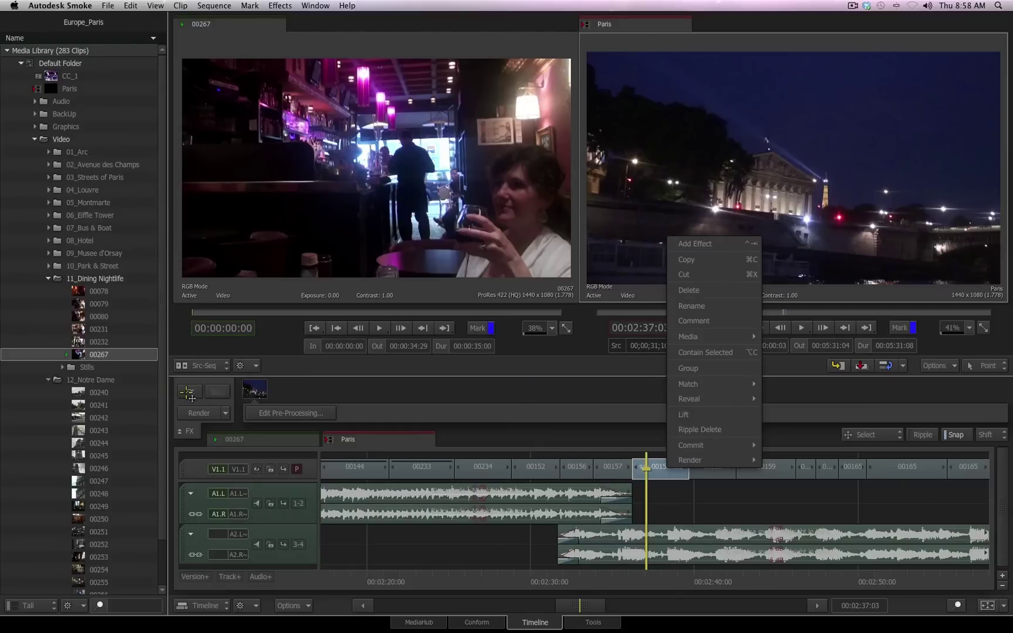
{"action": "left_click", "coordinate": [187, 394]}
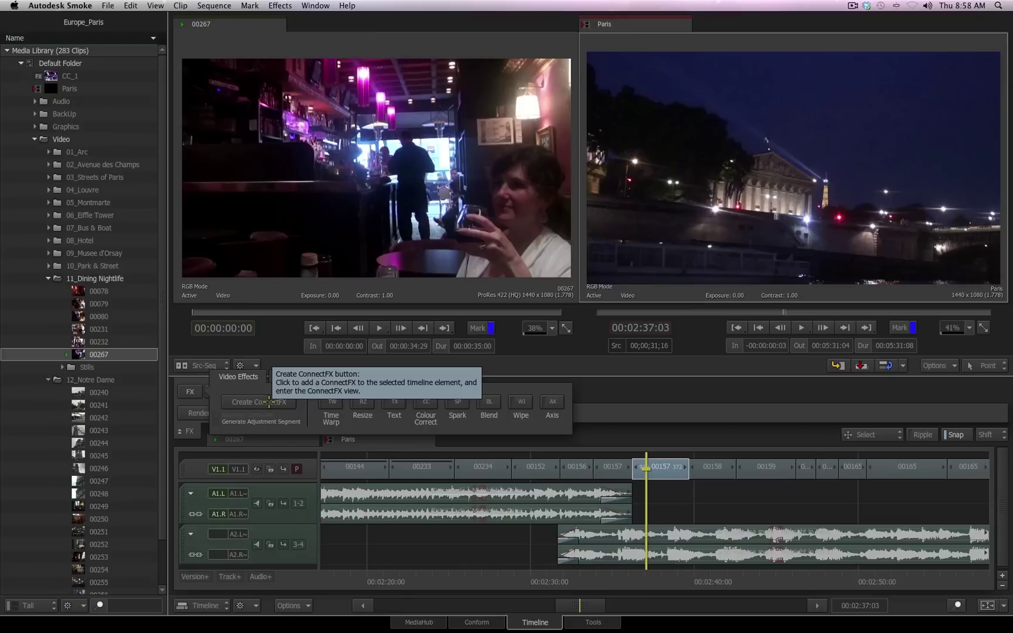
Create a ConnectFX composite on clip 00157 and arrange its clip and output nodes.
{"action": "left_click", "coordinate": [269, 402]}
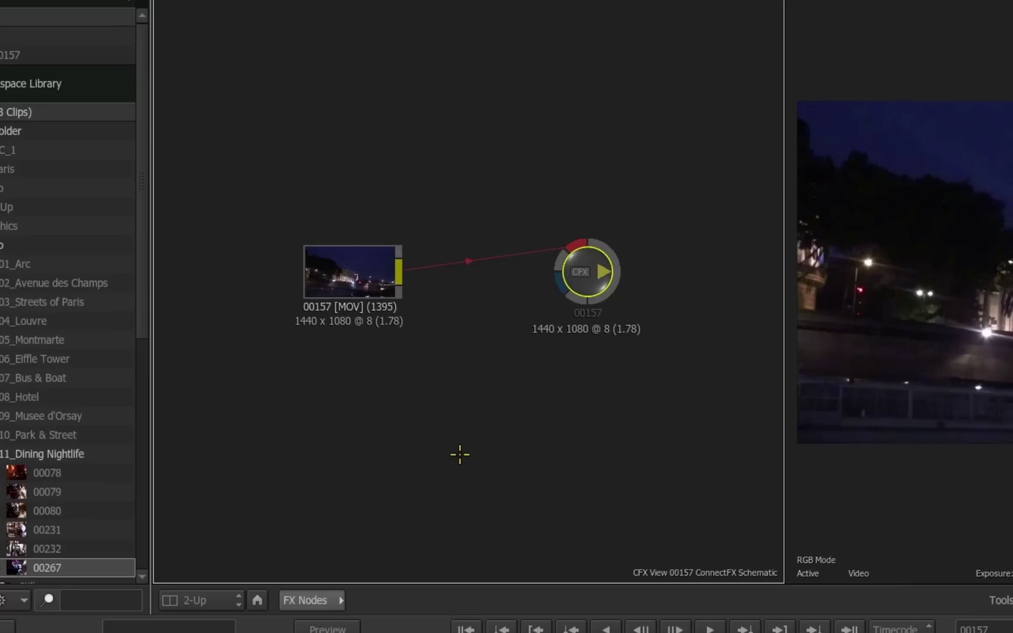
{"action": "left_click_drag", "start_coordinate": [356, 271], "coordinate": [335, 274]}
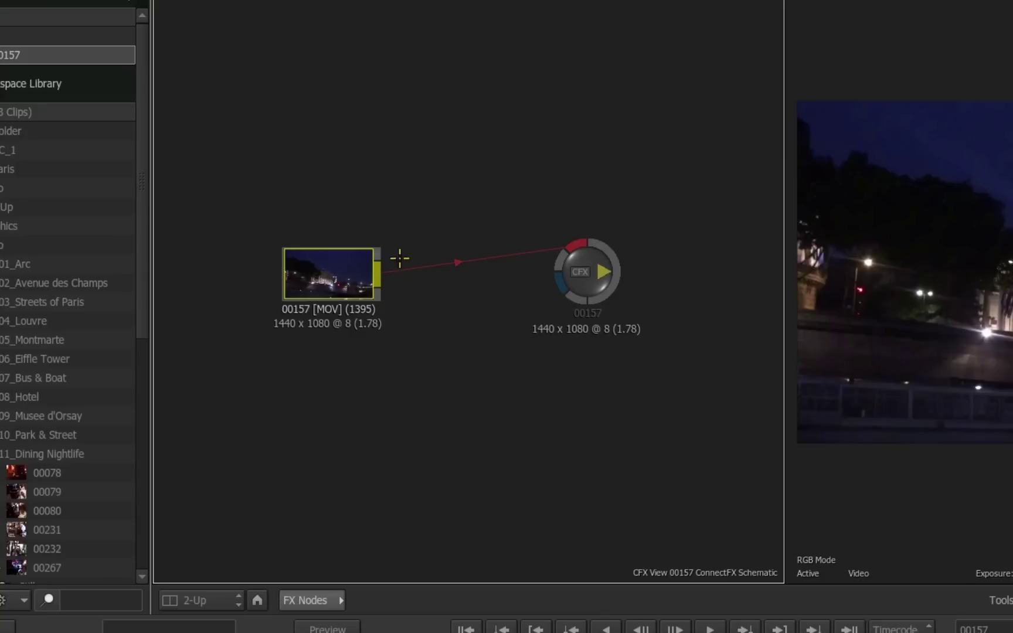
{"action": "left_click_drag", "start_coordinate": [584, 272], "coordinate": [586, 269]}
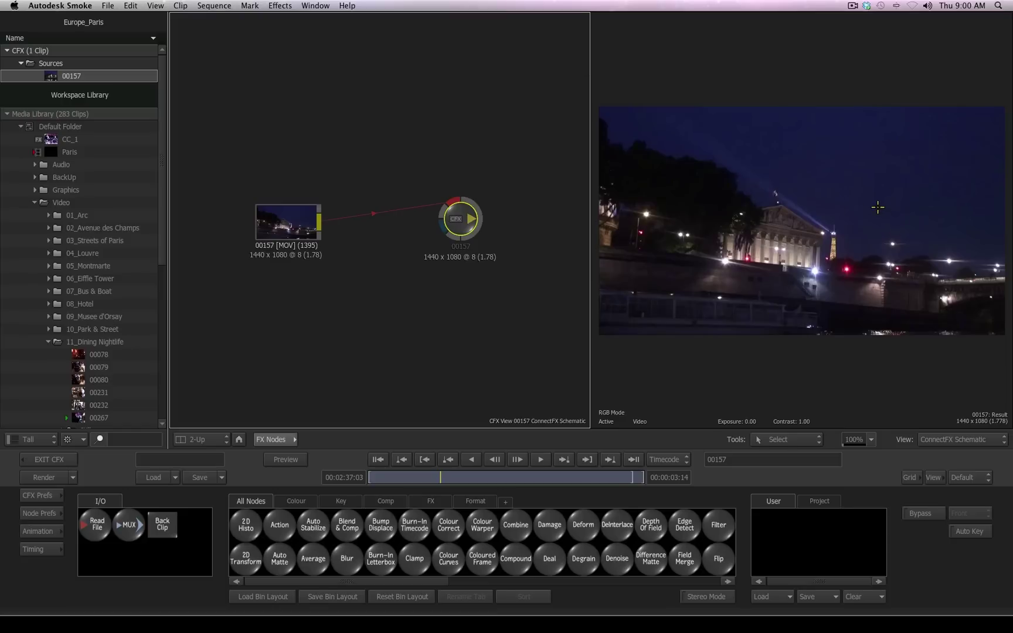
{"action": "left_click", "coordinate": [342, 127]}
Hide the library panel, then browse the Colour, Key, Comp, FX and Format bins before All Nodes.
{"action": "left_click", "coordinate": [32, 440]}
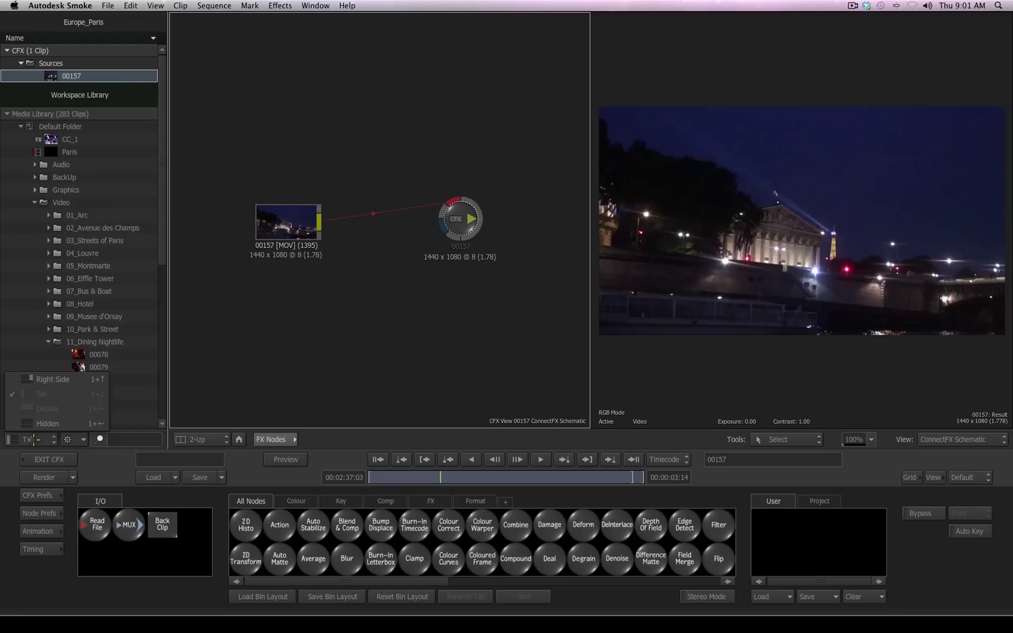
{"action": "left_click", "coordinate": [47, 424]}
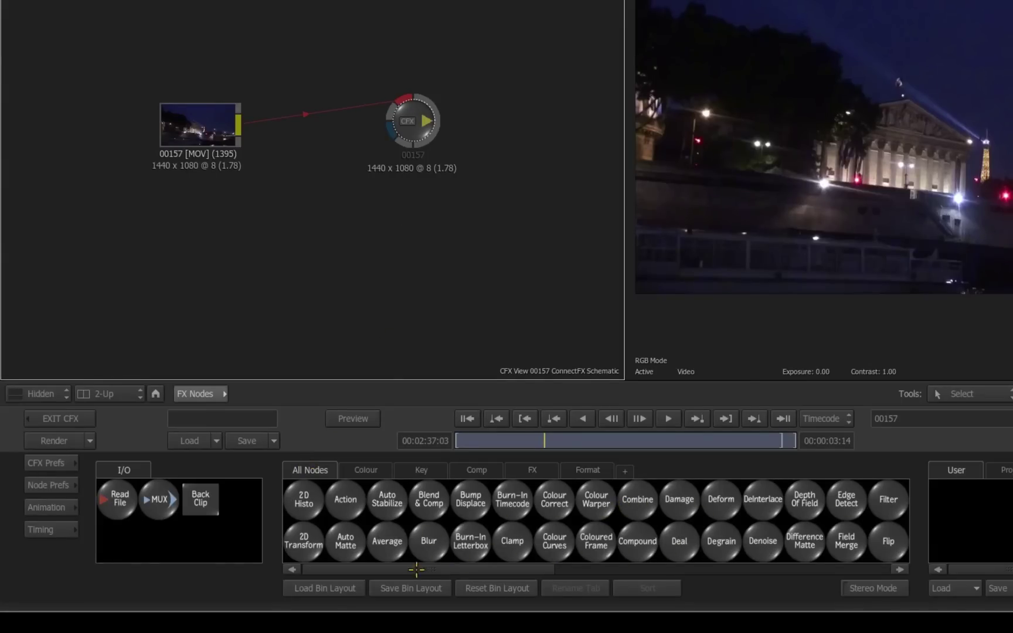
{"action": "mouse_move", "coordinate": [420, 567]}
{"action": "left_mouse_down"}
{"action": "mouse_move", "coordinate": [796, 565]}
{"action": "mouse_move", "coordinate": [416, 568]}
{"action": "left_mouse_up"}
{"action": "left_click", "coordinate": [366, 470]}
{"action": "left_click", "coordinate": [421, 469]}
{"action": "left_click", "coordinate": [480, 470]}
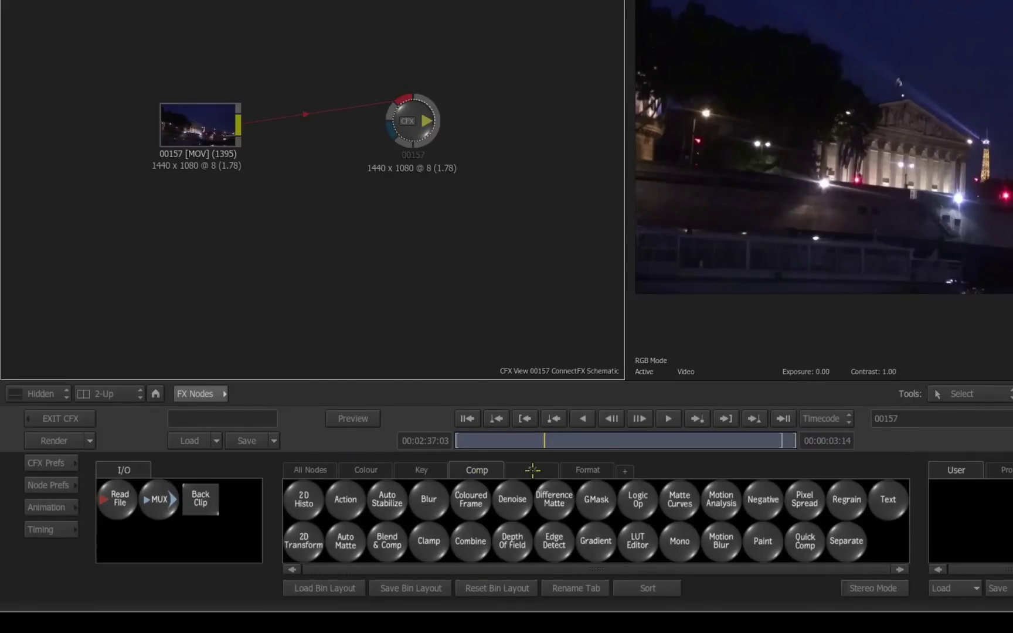
{"action": "left_click", "coordinate": [532, 469]}
{"action": "left_click", "coordinate": [585, 469]}
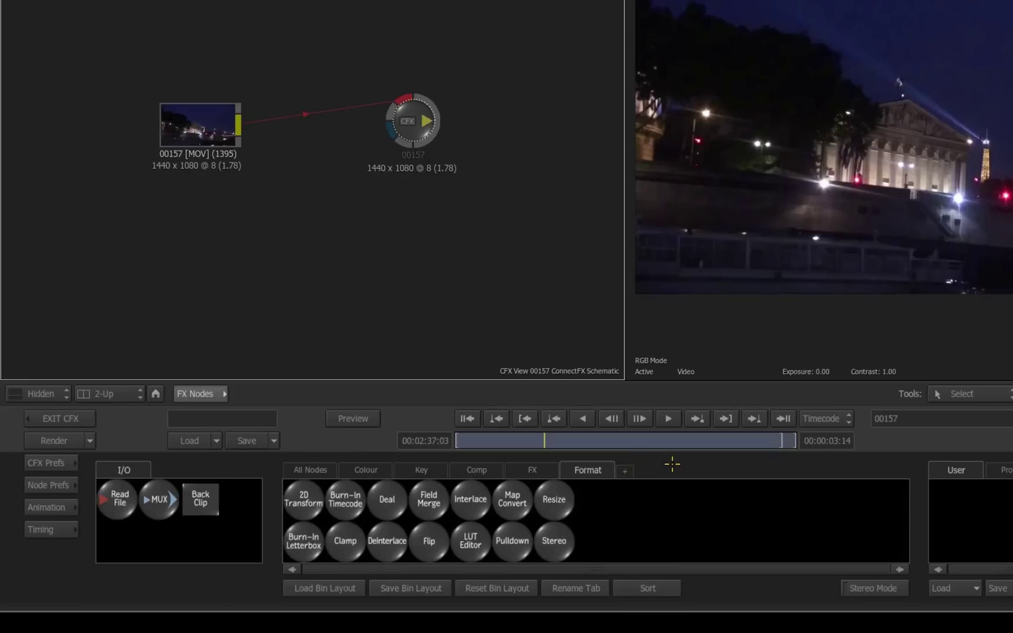
{"action": "left_click", "coordinate": [299, 470]}
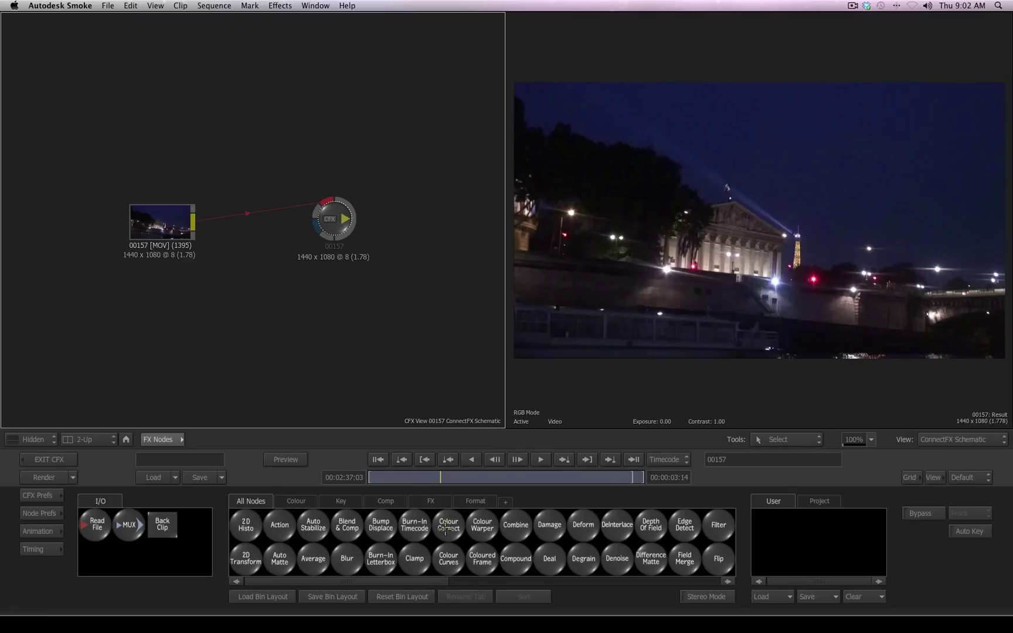
Drop Colour Correct node cc6 between clip 00157 and the CFX output, then line up all three nodes.
{"action": "left_click_drag", "start_coordinate": [437, 529], "coordinate": [247, 212]}
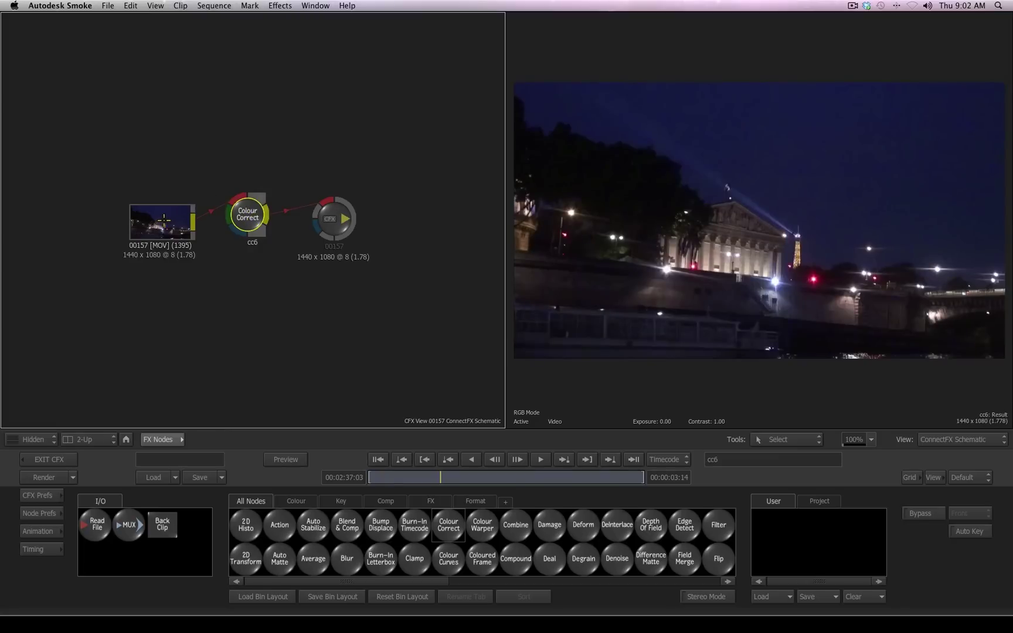
{"action": "left_click_drag", "start_coordinate": [164, 218], "coordinate": [150, 218]}
{"action": "left_click_drag", "start_coordinate": [248, 213], "coordinate": [249, 211]}
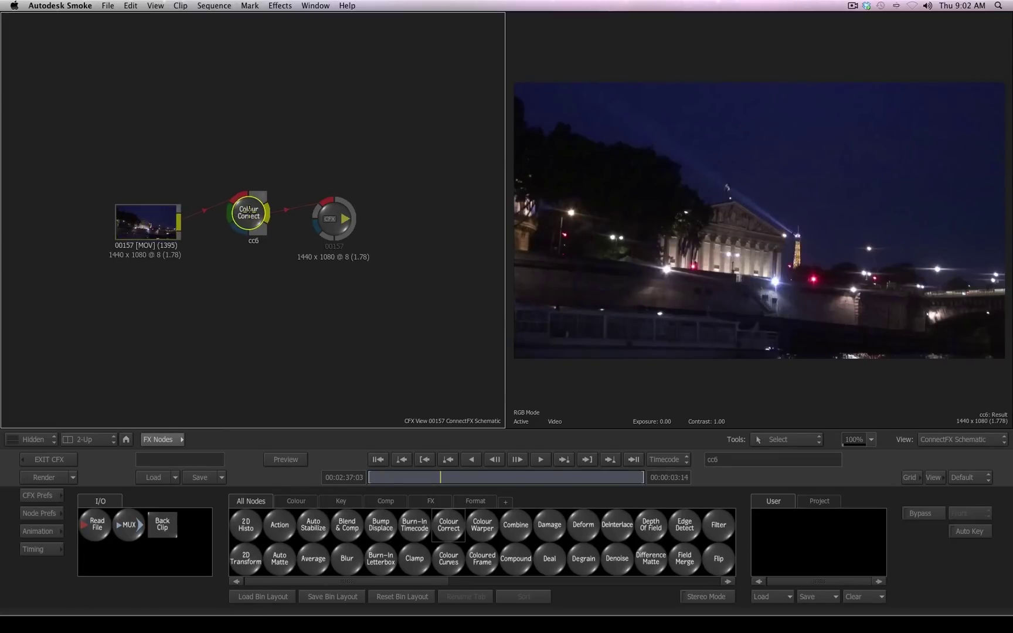
{"action": "left_click_drag", "start_coordinate": [328, 196], "coordinate": [337, 194]}
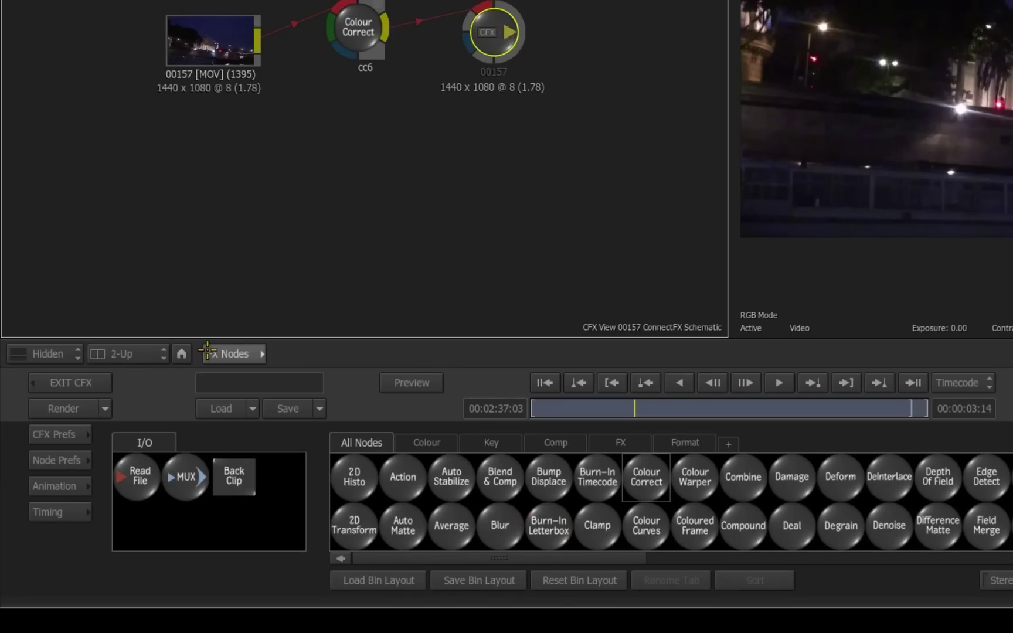
Inspect the output, clip and cc6 node settings, ending on cc6's colour controls.
{"action": "left_click", "coordinate": [228, 353]}
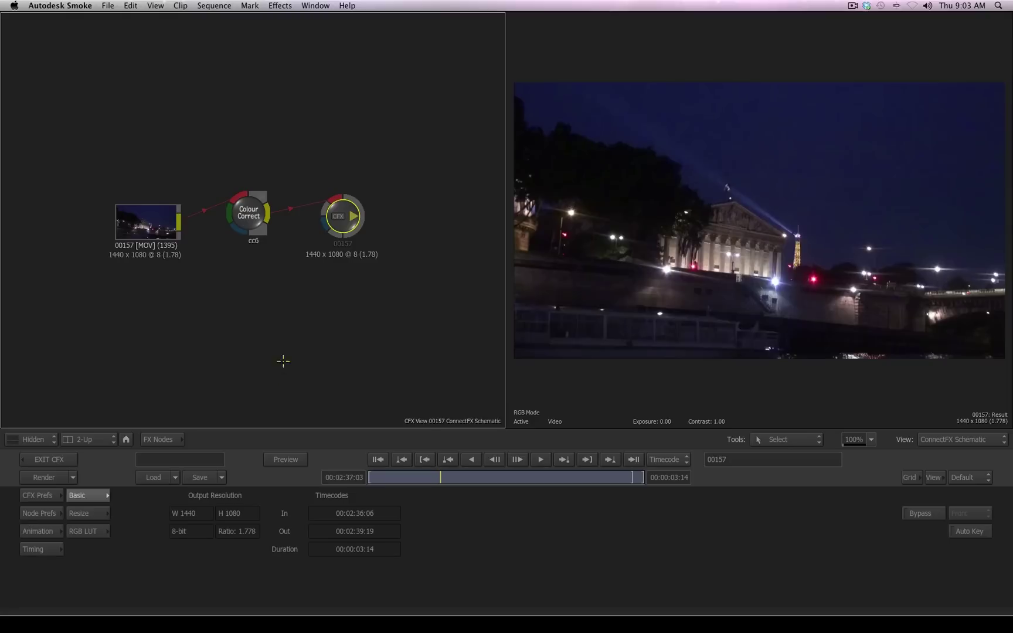
{"action": "left_click", "coordinate": [235, 212]}
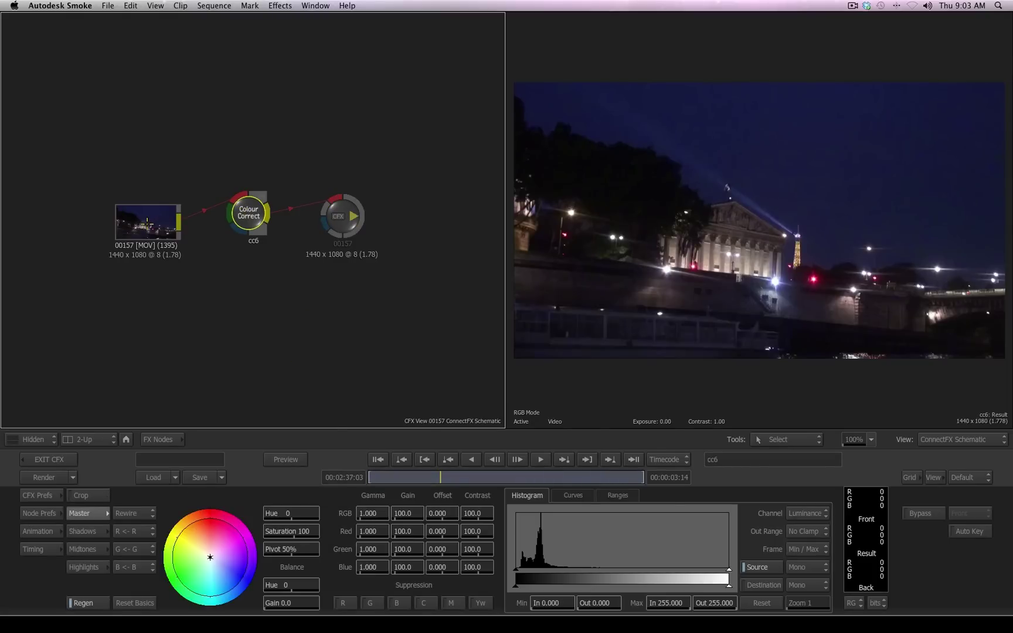
{"action": "left_click", "coordinate": [145, 224]}
{"action": "left_click", "coordinate": [243, 211]}
{"action": "left_click", "coordinate": [338, 218]}
{"action": "left_click", "coordinate": [252, 217]}
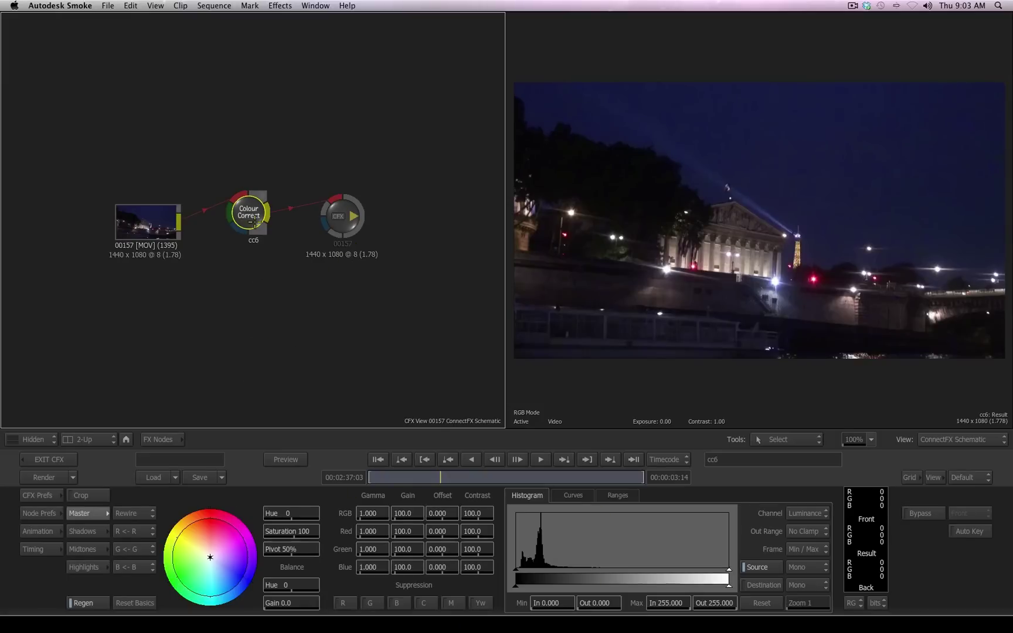
Set cc6 input levels to 13.171–244.987 and RGB gain to 113.0.
{"action": "left_click_drag", "start_coordinate": [513, 558], "coordinate": [526, 563]}
{"action": "left_click_drag", "start_coordinate": [728, 567], "coordinate": [720, 568]}
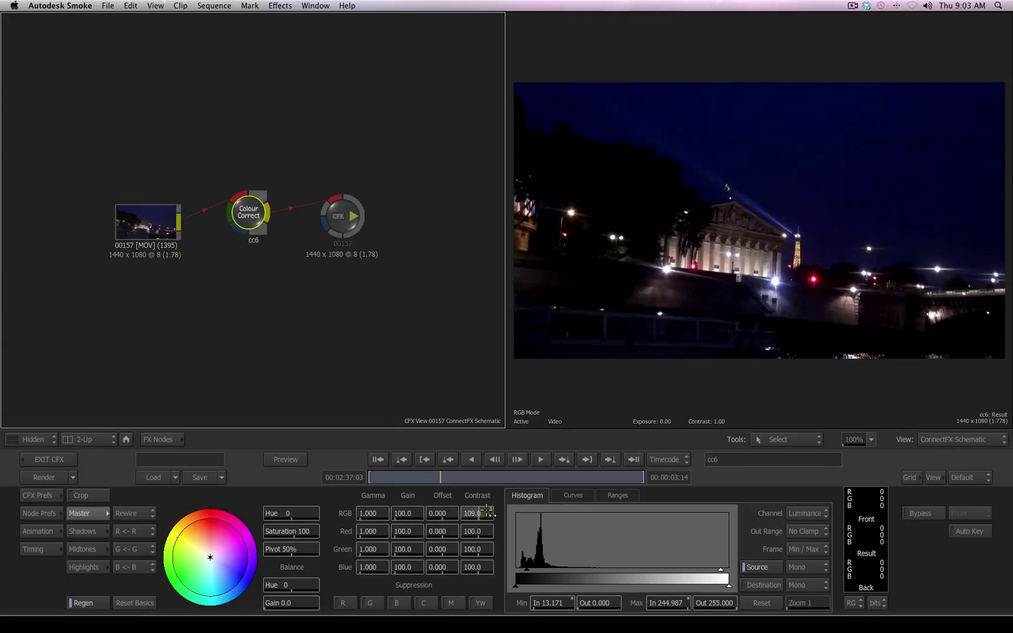
{"action": "left_click_drag", "start_coordinate": [404, 516], "coordinate": [418, 517]}
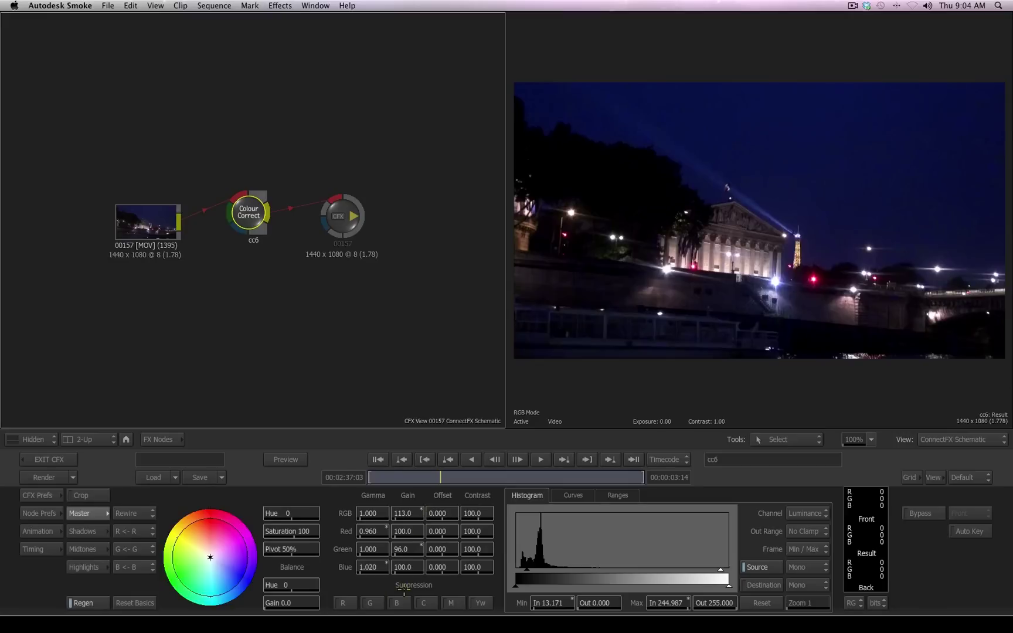
Add a Glow node, glow7, after cc6 from the FX Nodes bin.
{"action": "left_click", "coordinate": [160, 439]}
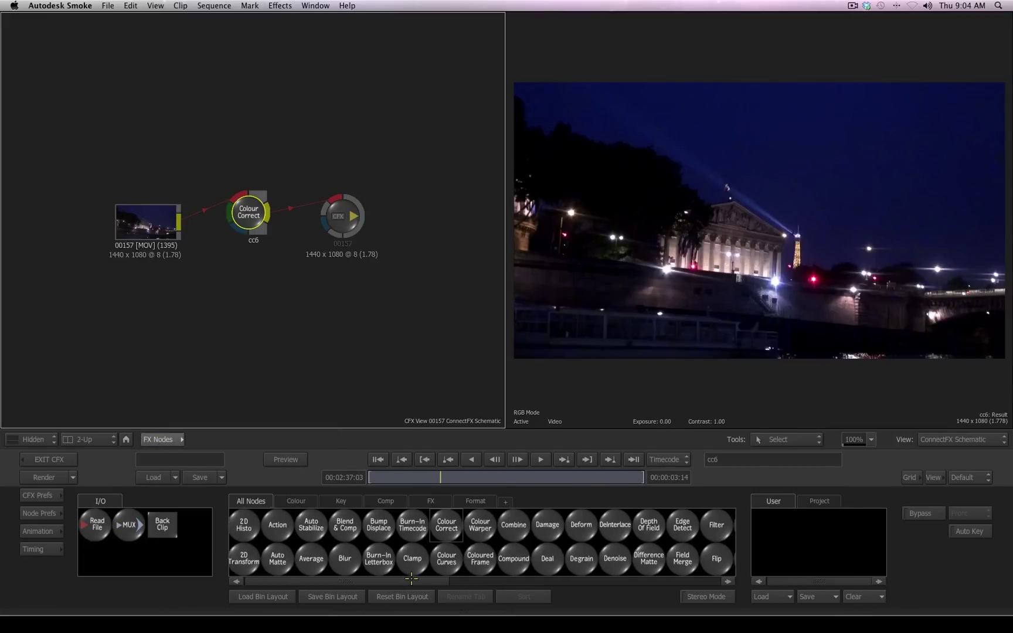
{"action": "scroll", "coordinate": [411, 579], "scroll_direction": "right", "scroll_amount": 5}
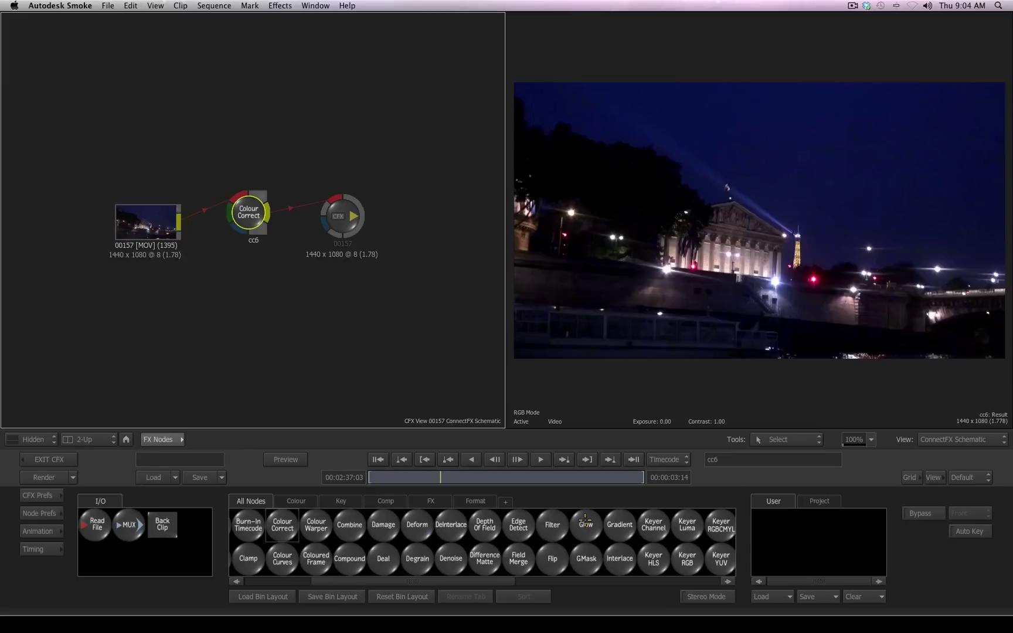
{"action": "left_click_drag", "start_coordinate": [585, 520], "coordinate": [295, 194]}
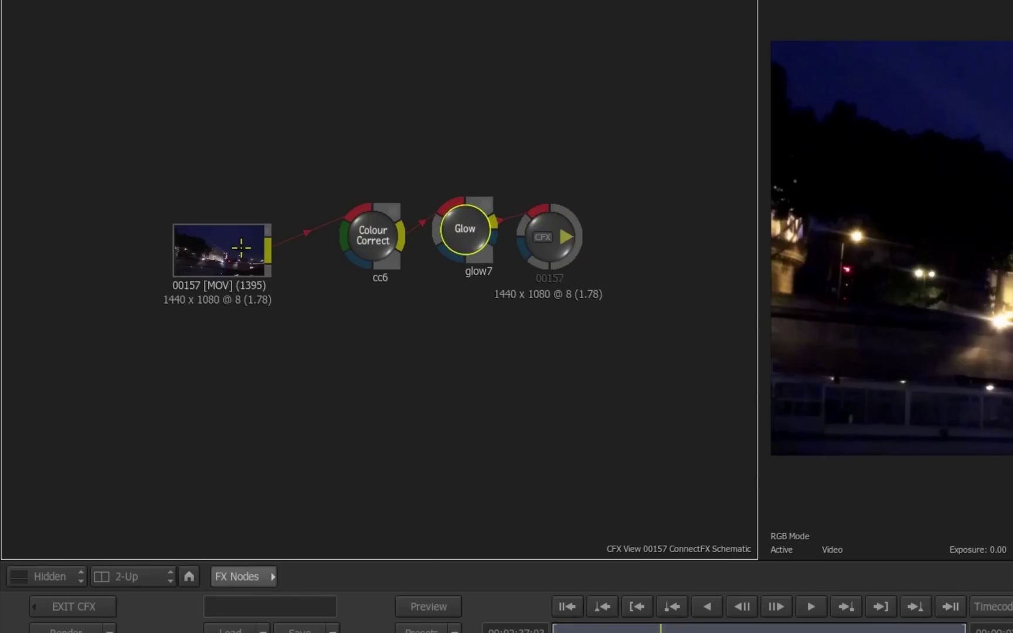
Line up the clip, cc6, glow7 and CFX output nodes in a neat row.
{"action": "left_click", "coordinate": [175, 216]}
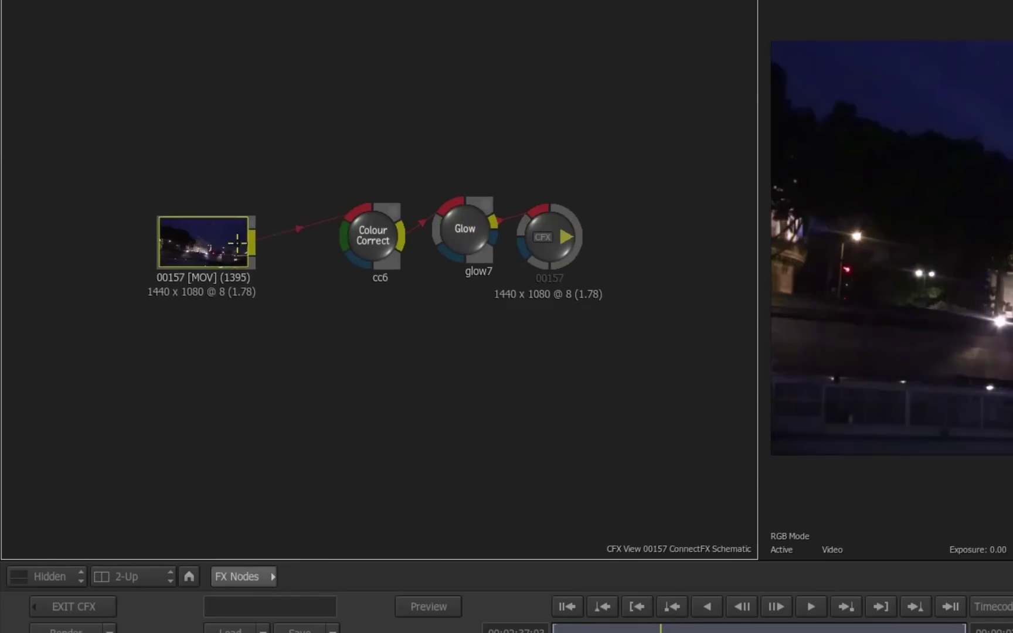
{"action": "left_click_drag", "start_coordinate": [237, 242], "coordinate": [261, 233]}
{"action": "left_click_drag", "start_coordinate": [346, 249], "coordinate": [328, 244]}
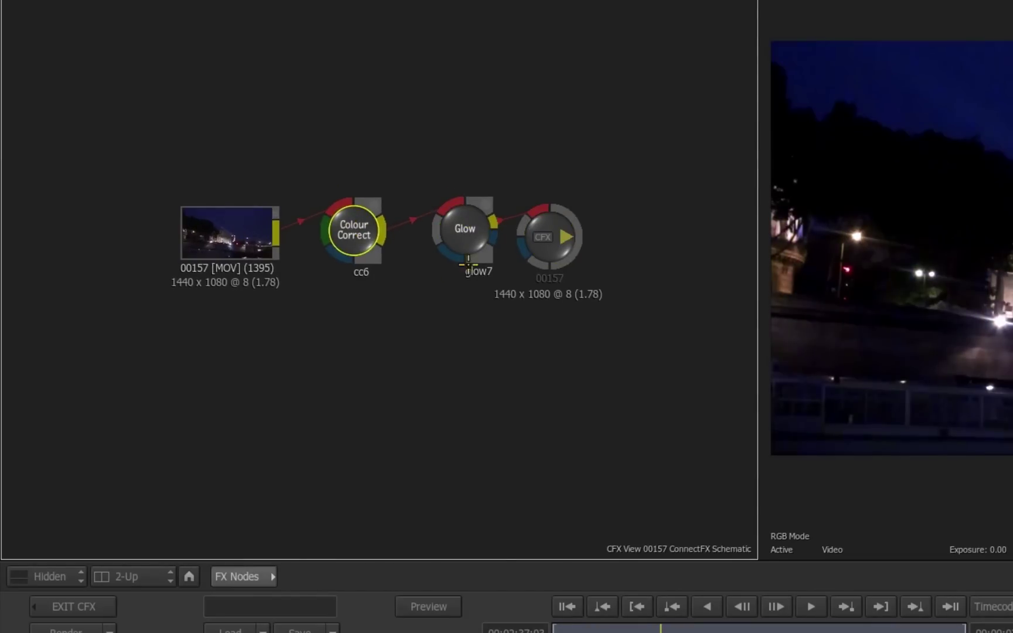
{"action": "left_click_drag", "start_coordinate": [463, 230], "coordinate": [451, 228]}
{"action": "left_click_drag", "start_coordinate": [551, 231], "coordinate": [567, 222]}
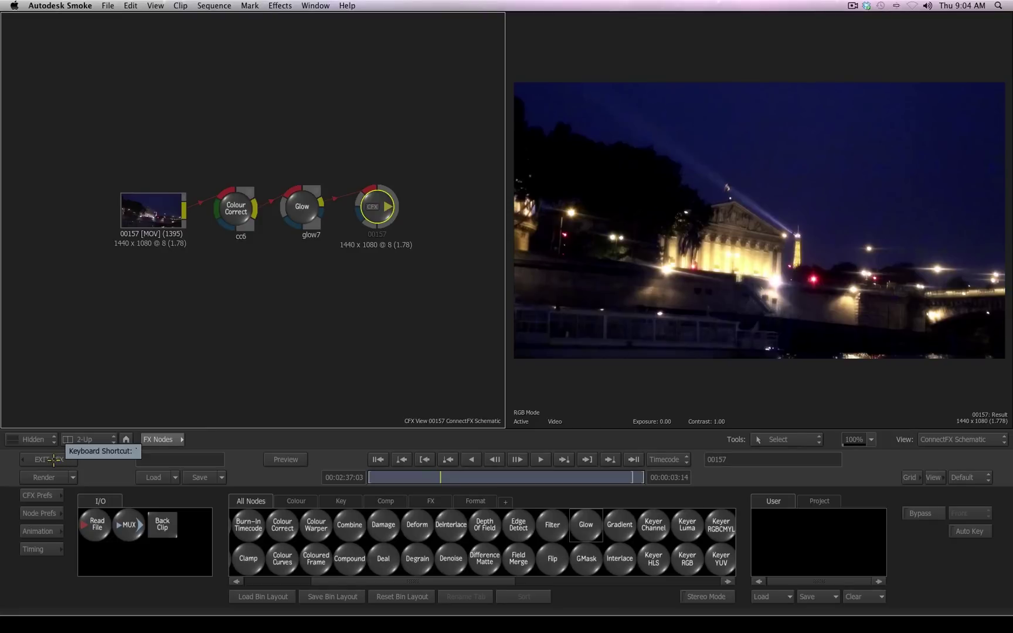
Return to the Paris timeline, enlarge the video track, preview and render clip 00157's ConnectFX.
{"action": "left_click", "coordinate": [53, 460]}
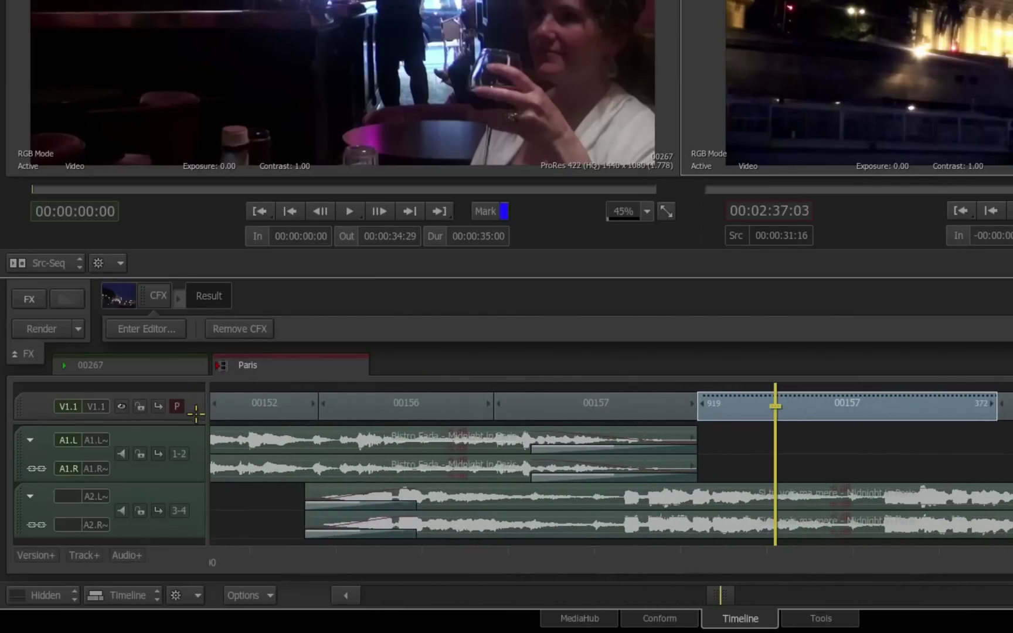
{"action": "left_click_drag", "start_coordinate": [194, 418], "coordinate": [190, 469]}
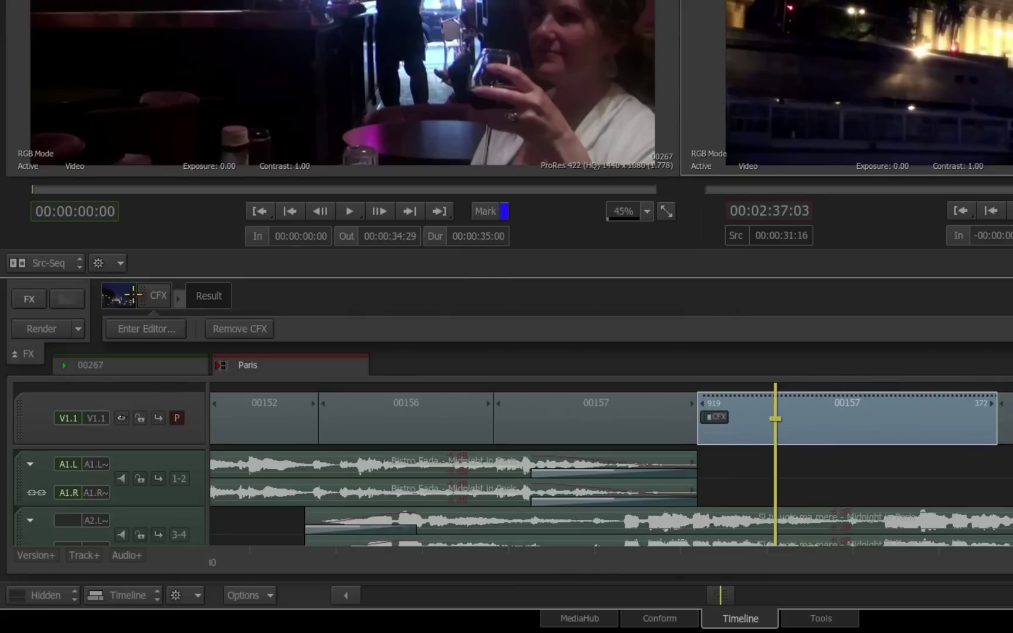
{"action": "left_click", "coordinate": [111, 298]}
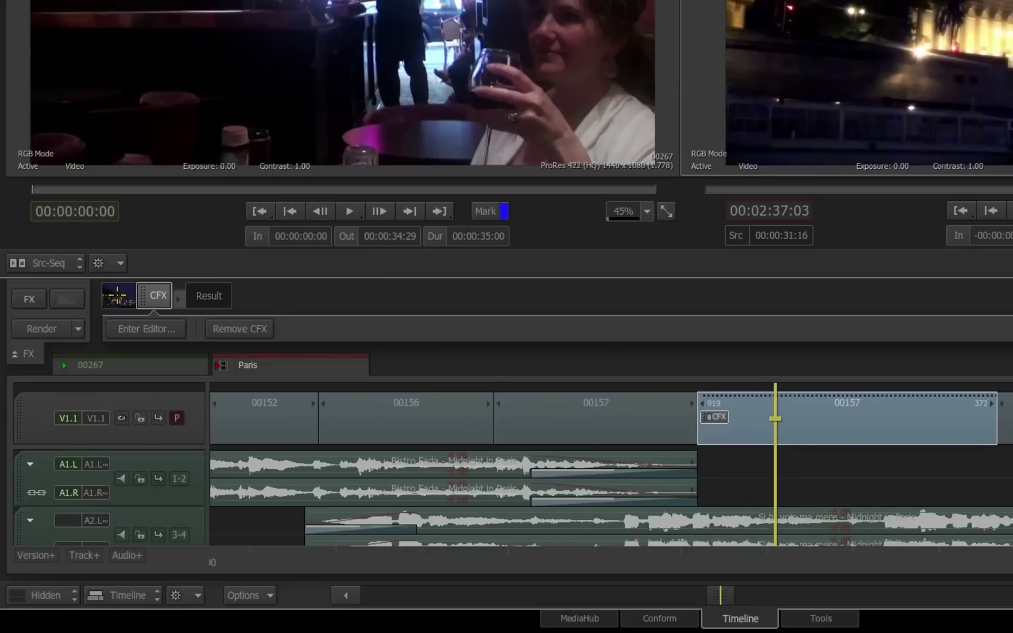
{"action": "key", "text": "space"}
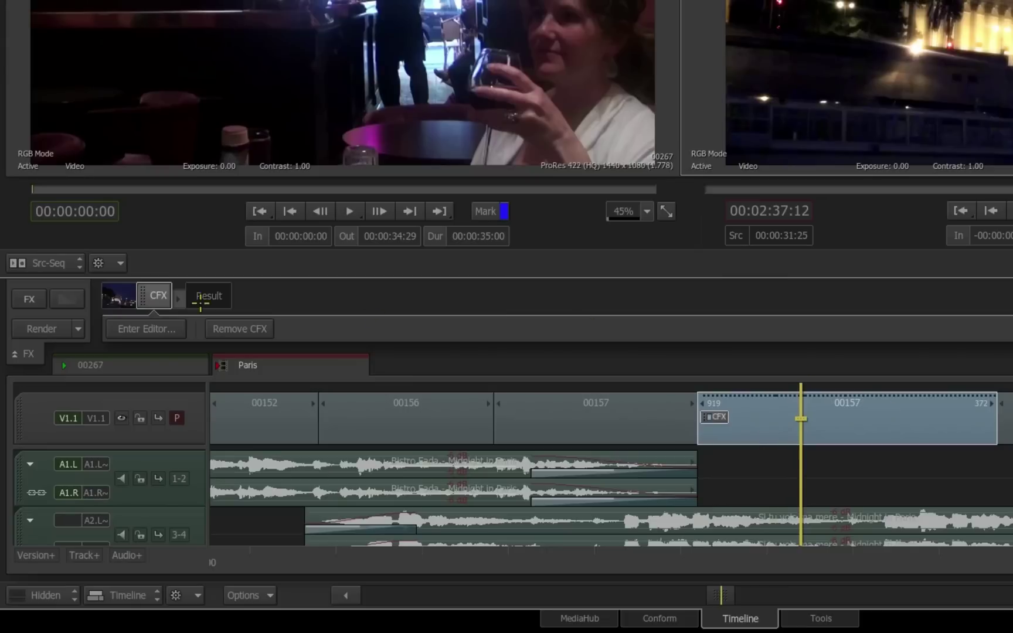
{"action": "left_click", "coordinate": [37, 327]}
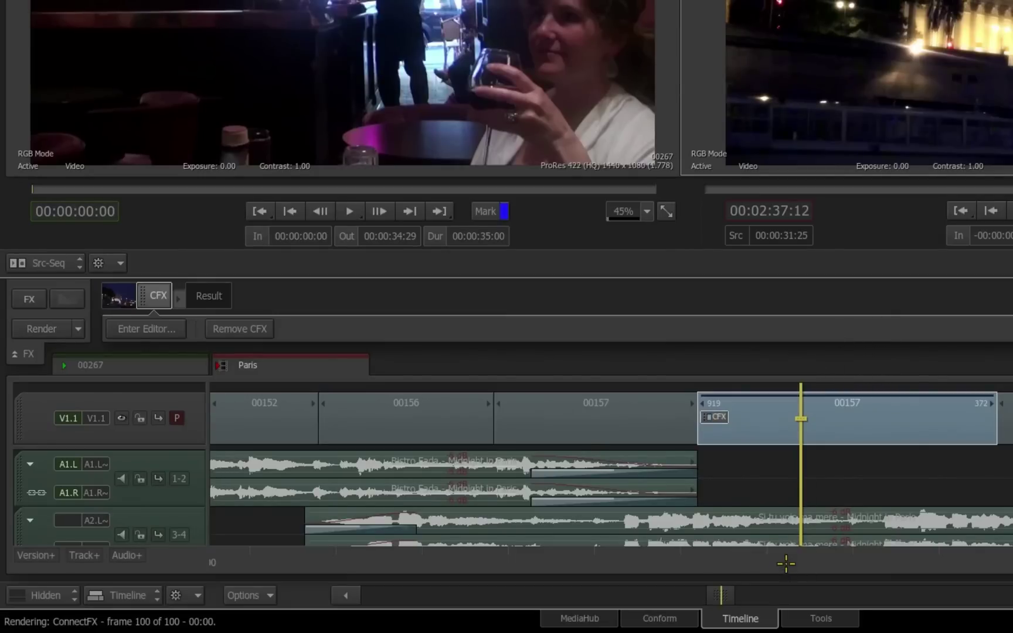
Review the rendered effect, then drag the ConnectFX onto the earlier 00157 clip.
{"action": "key", "text": "space"}
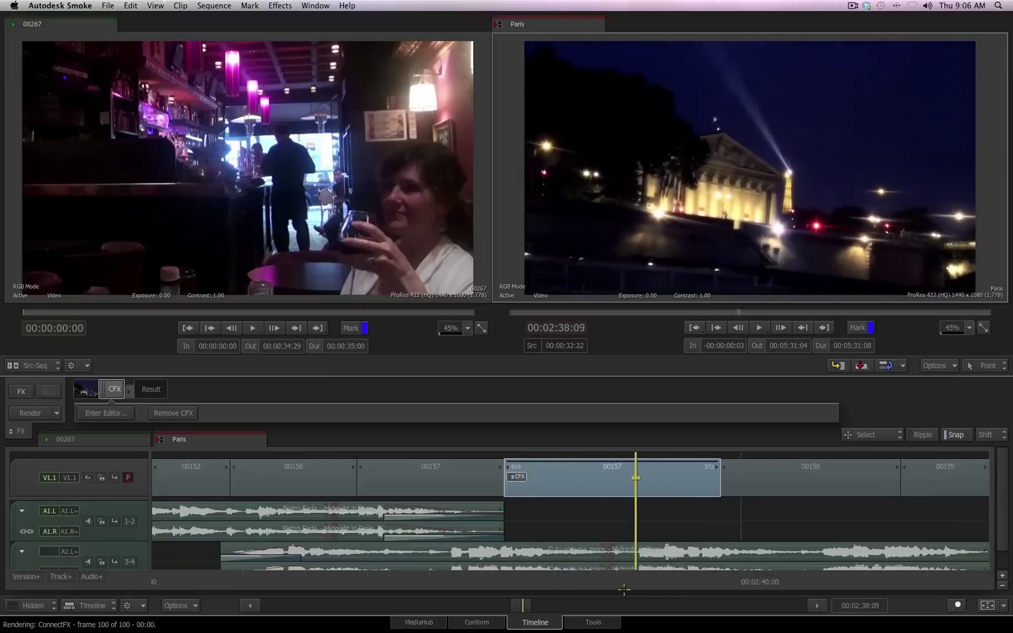
{"action": "key", "text": "space"}
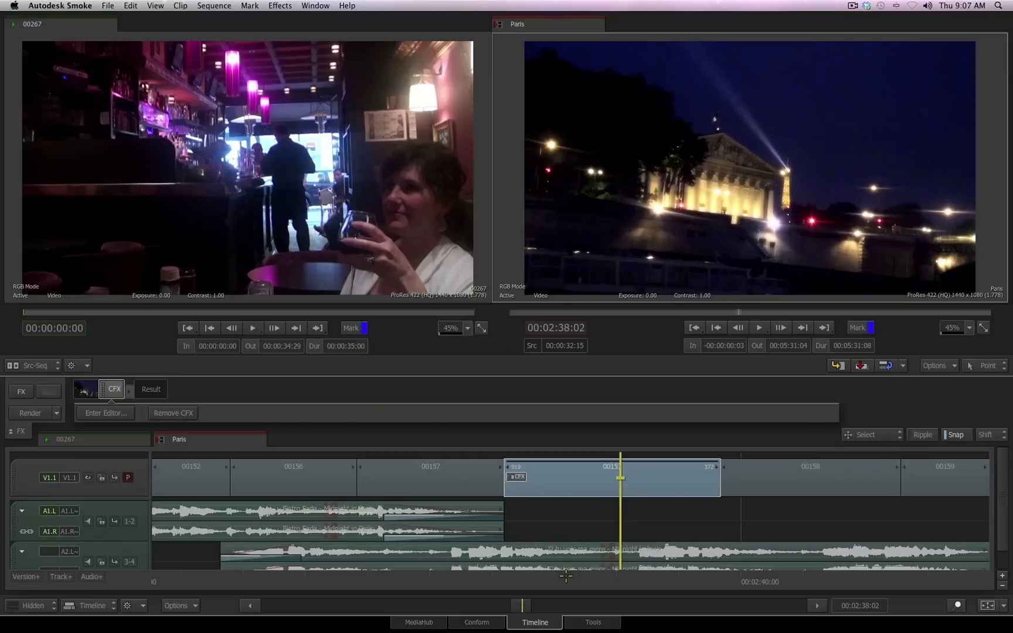
{"action": "left_click_drag", "start_coordinate": [569, 581], "coordinate": [443, 581]}
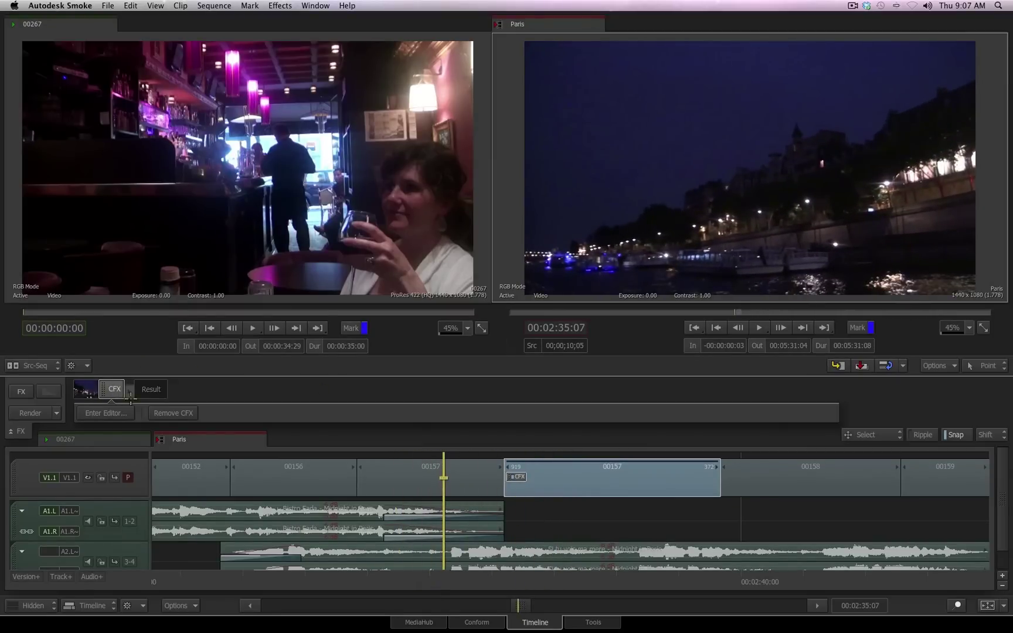
{"action": "left_click_drag", "start_coordinate": [114, 390], "coordinate": [392, 485]}
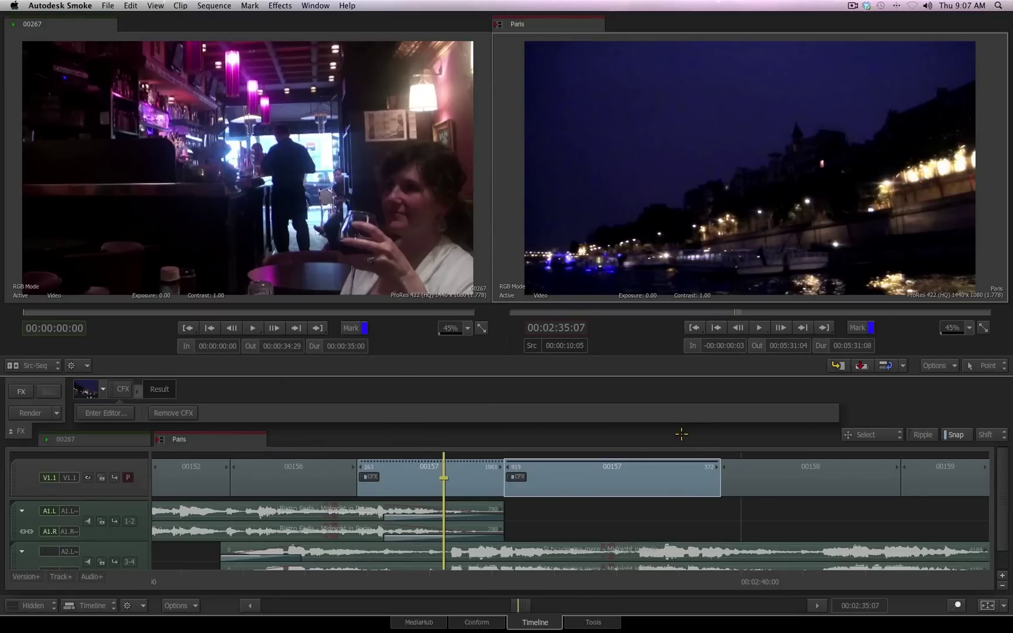
Copy the ConnectFX and paste it onto clip 00158.
{"action": "left_click", "coordinate": [121, 389]}
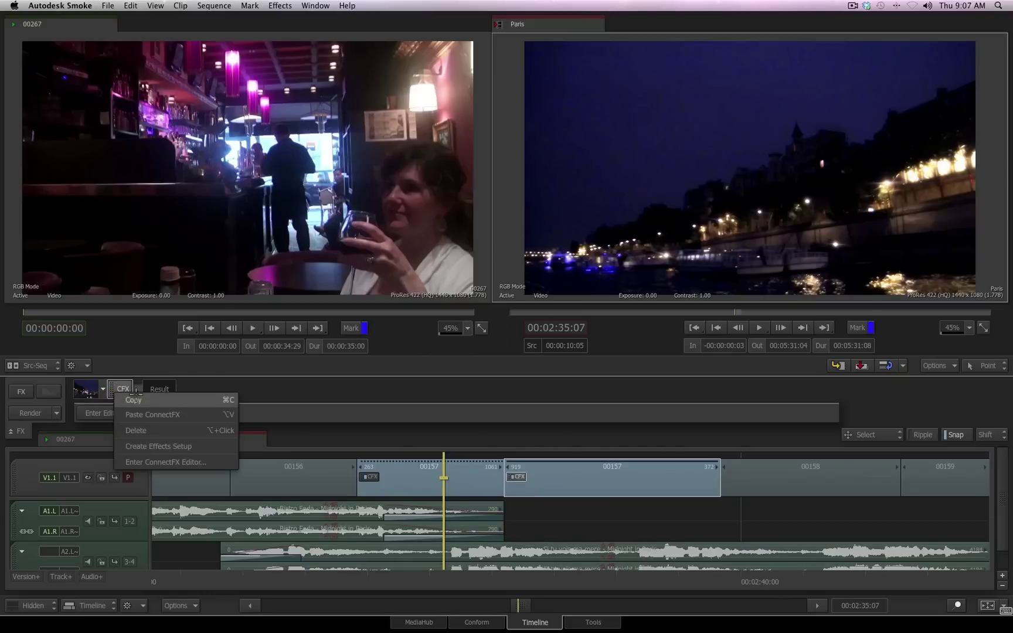
{"action": "right_click", "coordinate": [809, 481]}
{"action": "left_click", "coordinate": [860, 280]}
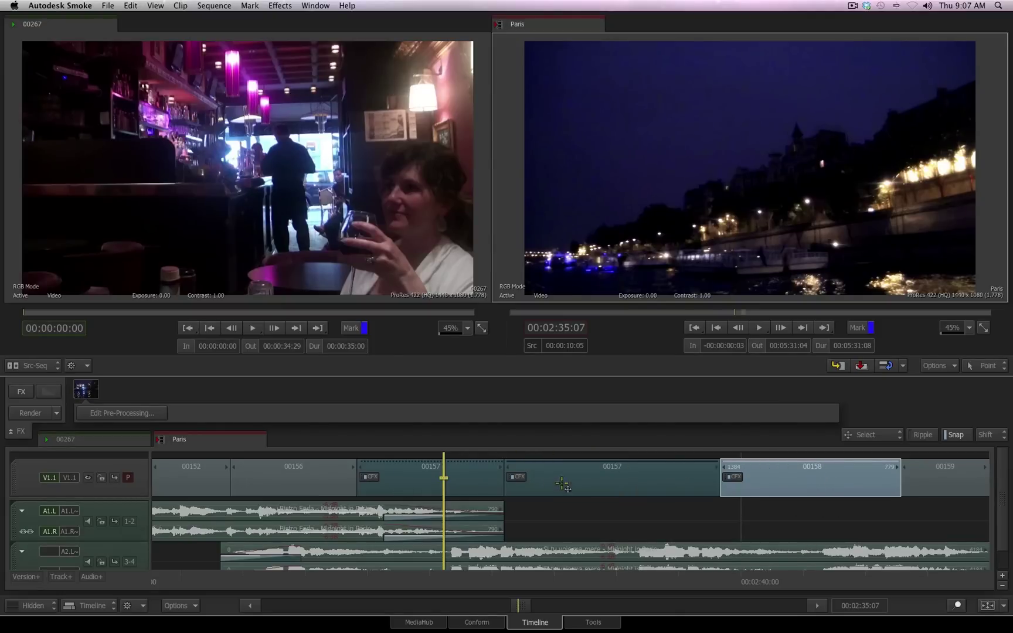
Remove the ConnectFX effects from both 00157 clips and from clip 00158.
{"action": "left_click", "coordinate": [463, 480]}
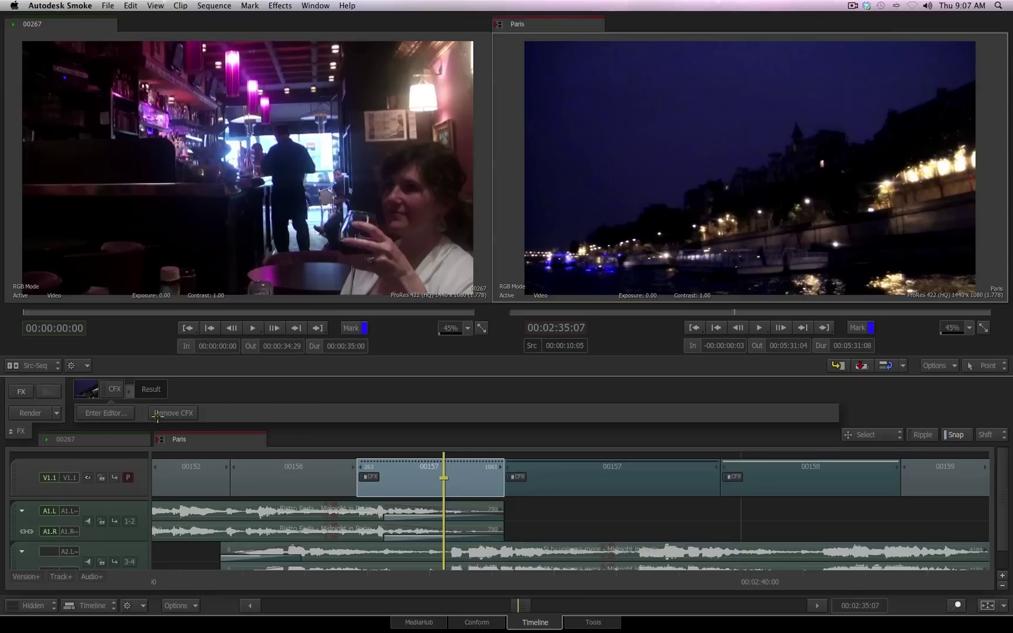
{"action": "left_click", "coordinate": [177, 413]}
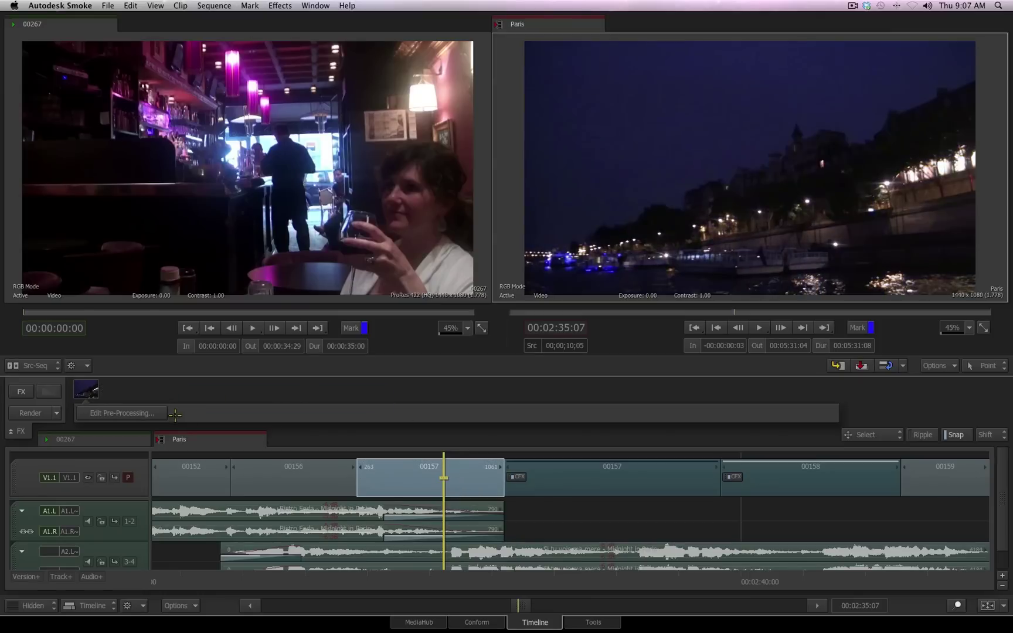
{"action": "left_click", "coordinate": [521, 480]}
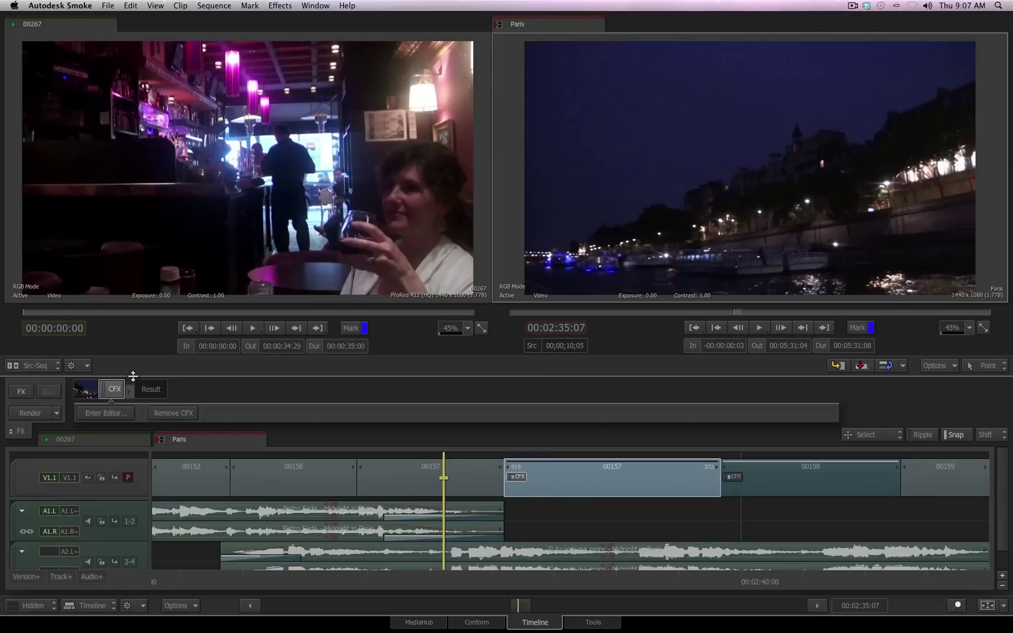
{"action": "right_click", "coordinate": [516, 477]}
{"action": "left_click", "coordinate": [540, 500]}
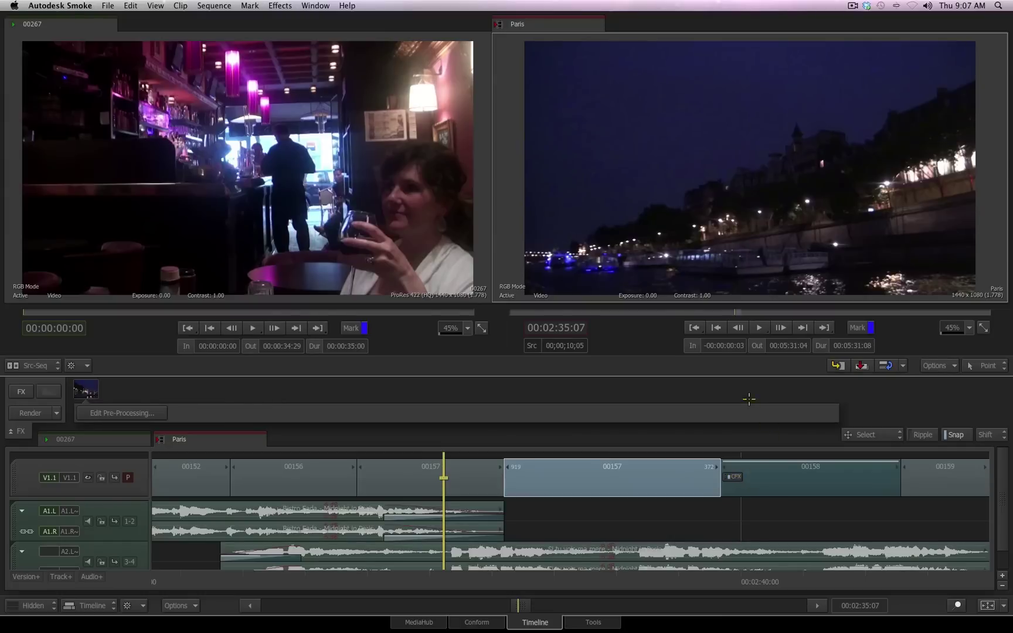
{"action": "left_click_drag", "start_coordinate": [733, 477], "coordinate": [680, 624]}
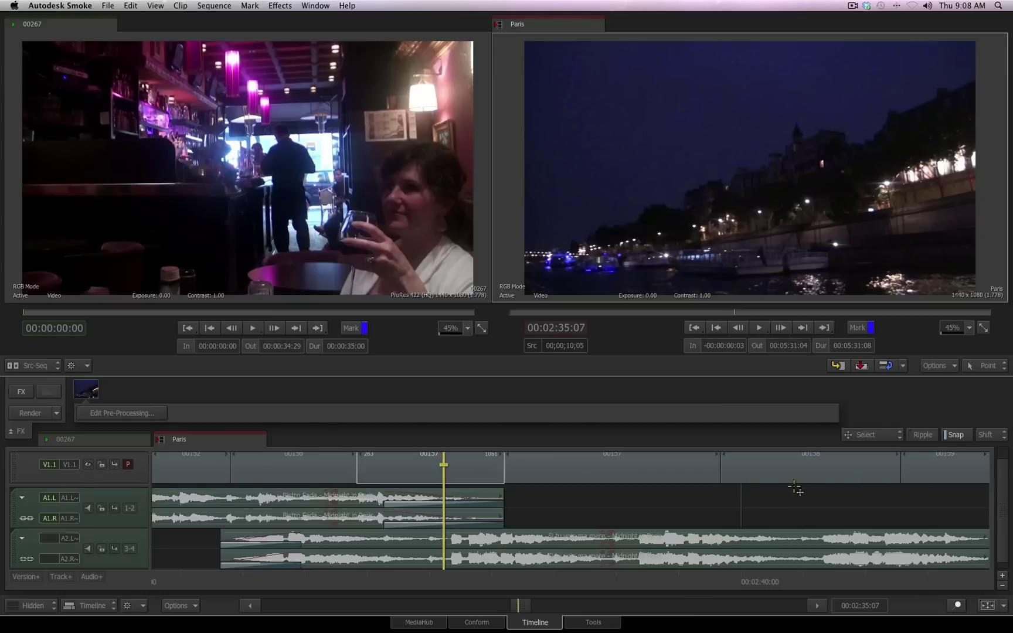
Select clip 00157 and enable Generate Adjustment Segment in the Video Effects list.
{"action": "left_click_drag", "start_coordinate": [1003, 520], "coordinate": [1006, 507]}
{"action": "left_click", "coordinate": [649, 478]}
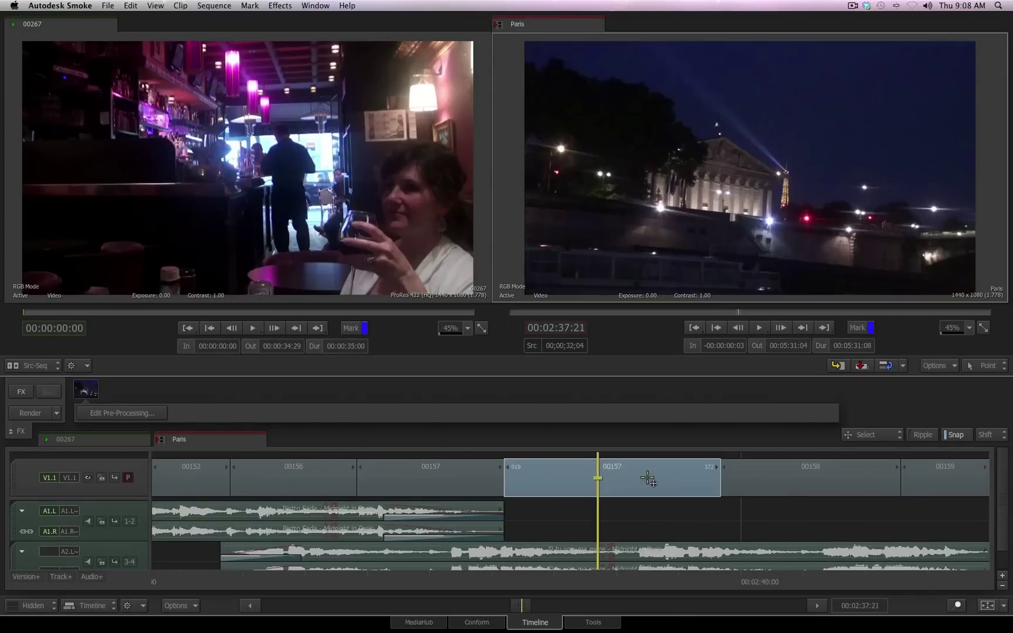
{"action": "left_click", "coordinate": [18, 391]}
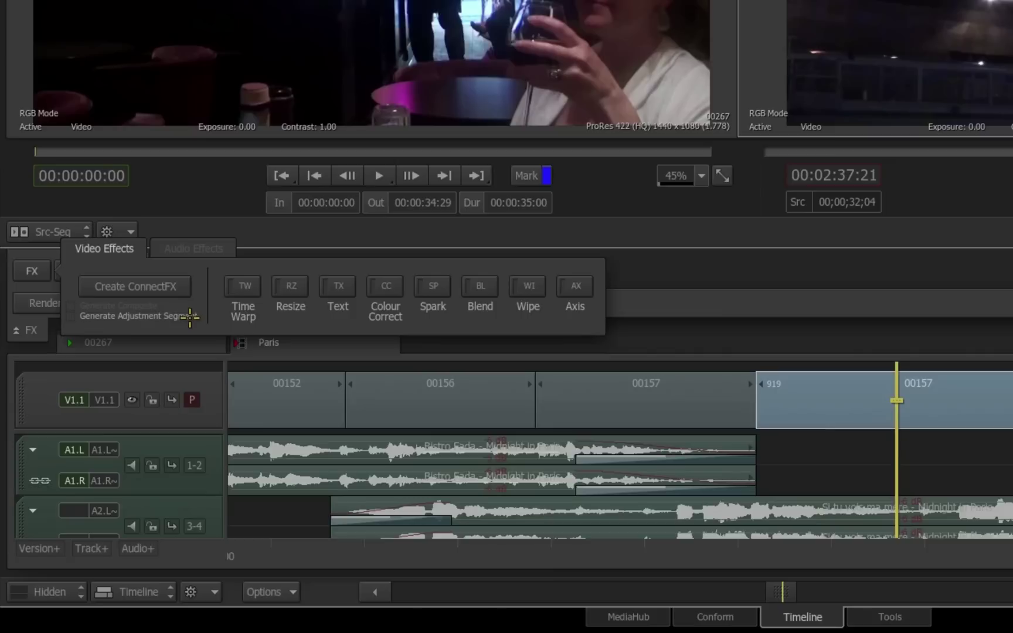
{"action": "left_click", "coordinate": [71, 316]}
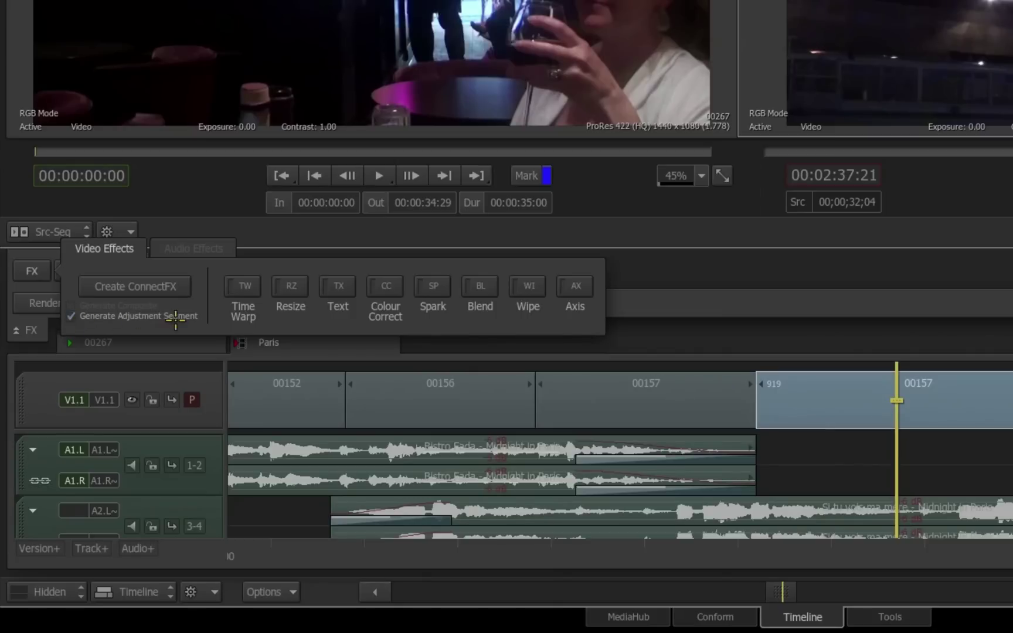
Create the adjustment-segment ConnectFX and inspect the Back Clip node's Head/Tail Media settings.
{"action": "left_click", "coordinate": [127, 286]}
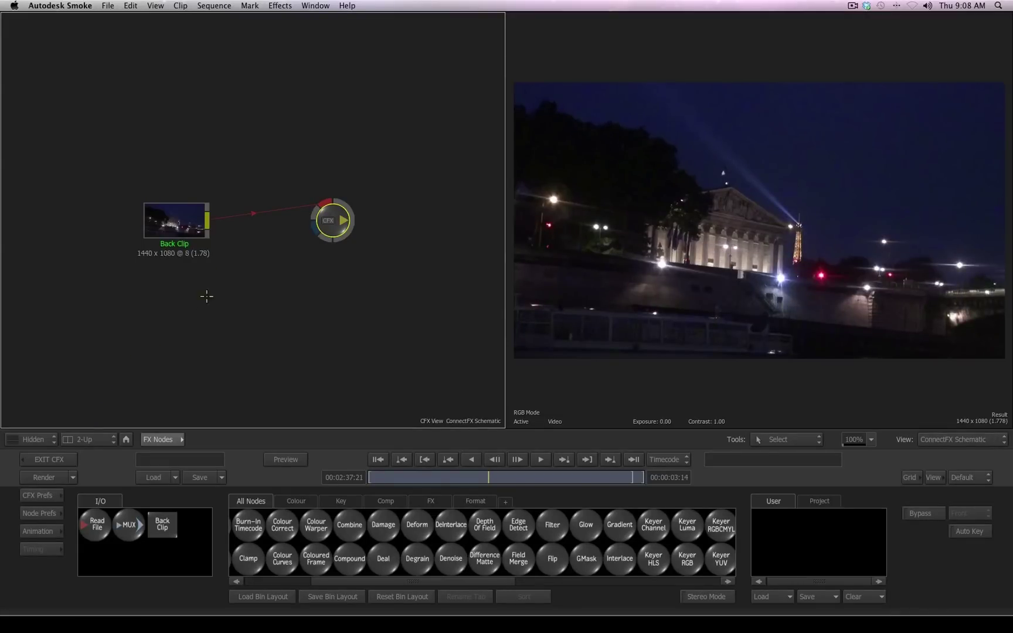
{"action": "left_click", "coordinate": [176, 217]}
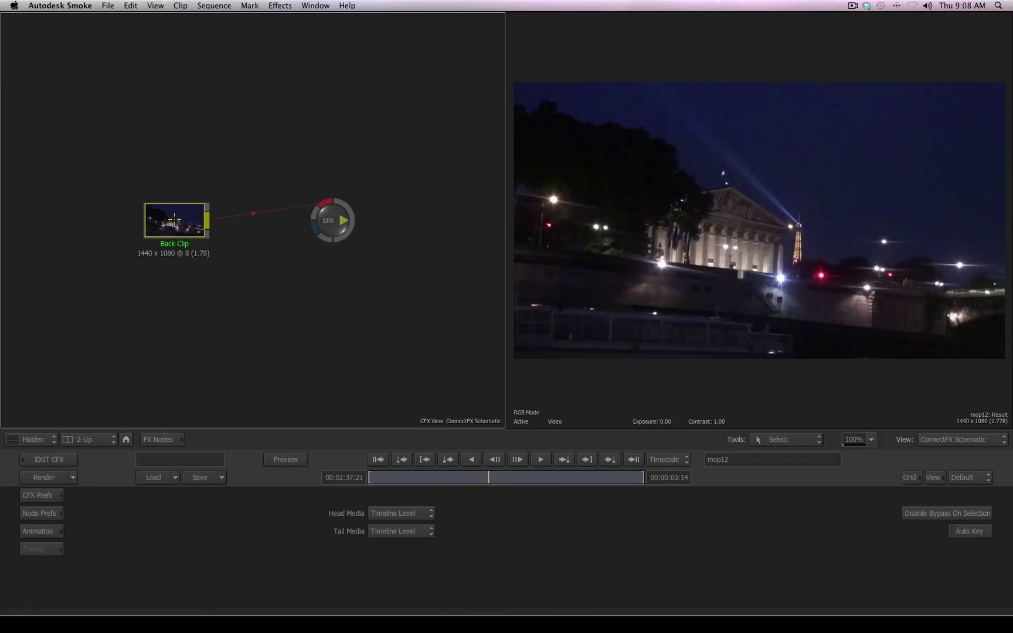
Insert Damage node damage14 between Back Clip and CFX and load its BadTransmission preset.
{"action": "left_click", "coordinate": [160, 438]}
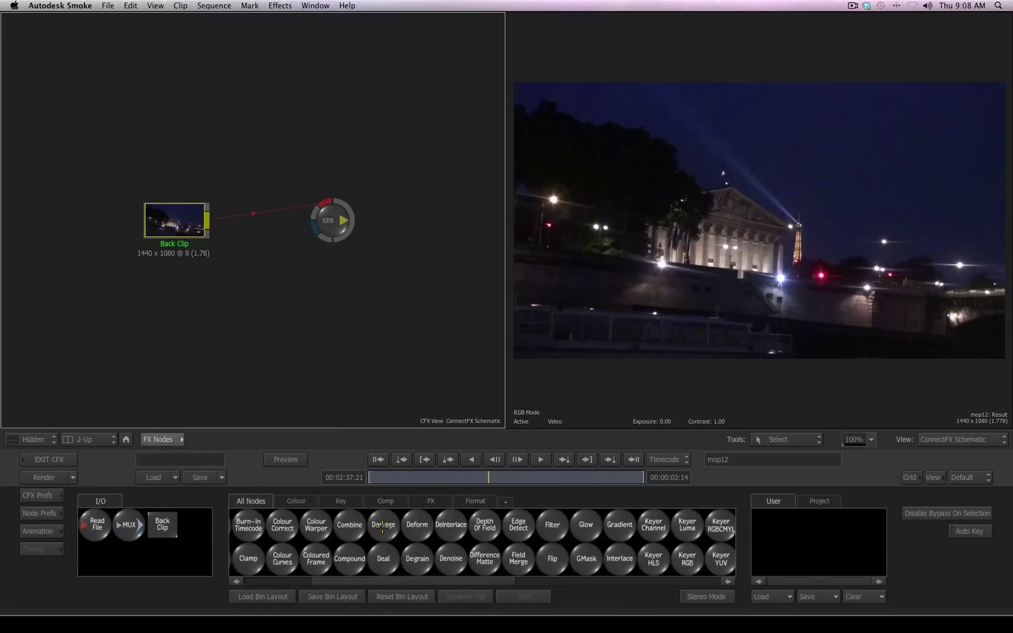
{"action": "left_click_drag", "start_coordinate": [382, 528], "coordinate": [254, 228]}
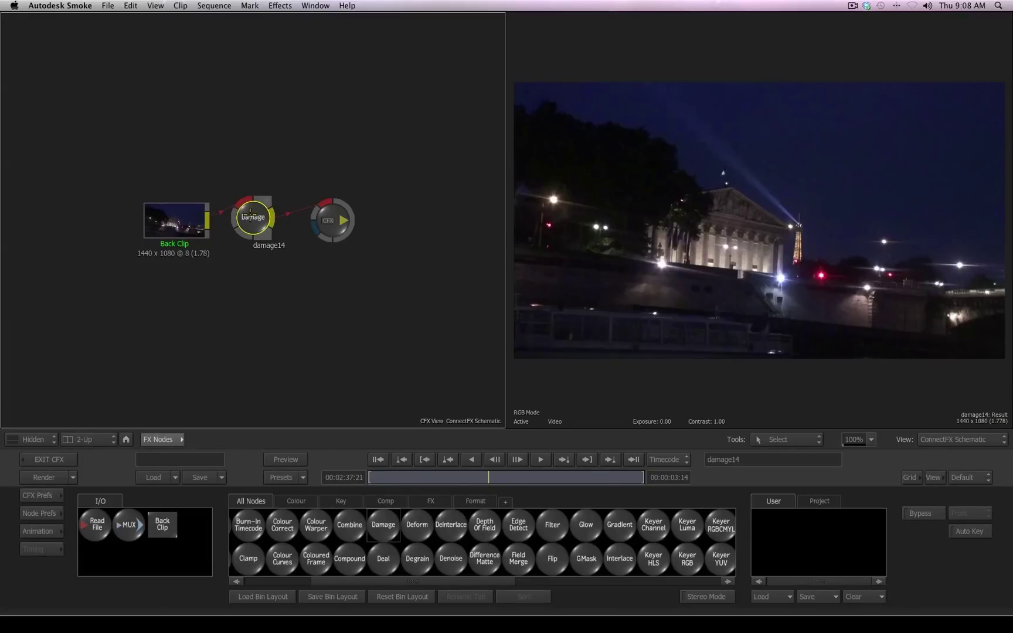
{"action": "left_click", "coordinate": [161, 438]}
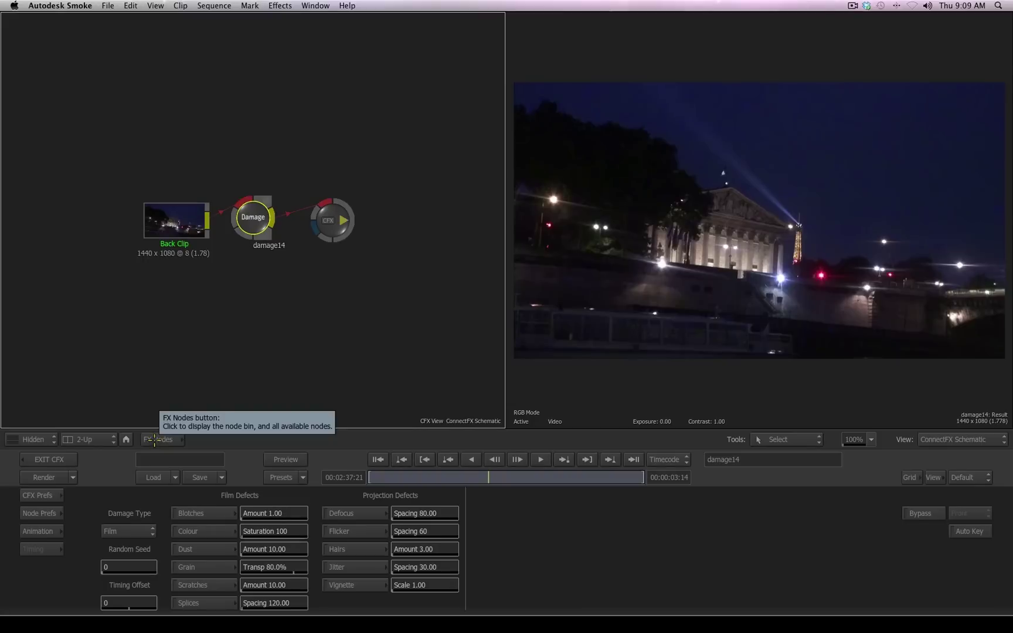
{"action": "left_click", "coordinate": [303, 478]}
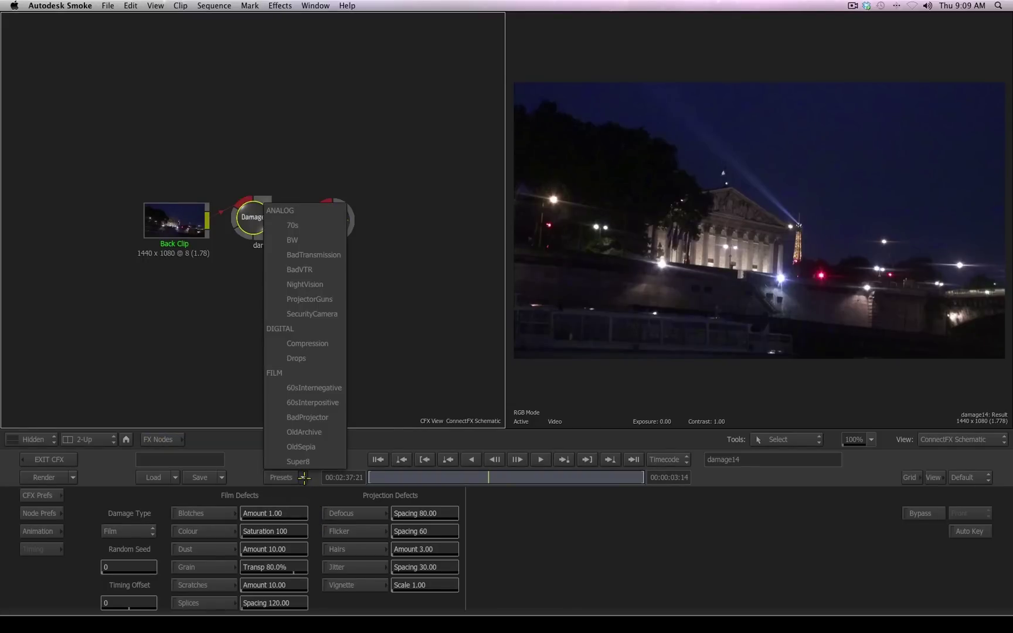
{"action": "left_click", "coordinate": [320, 255]}
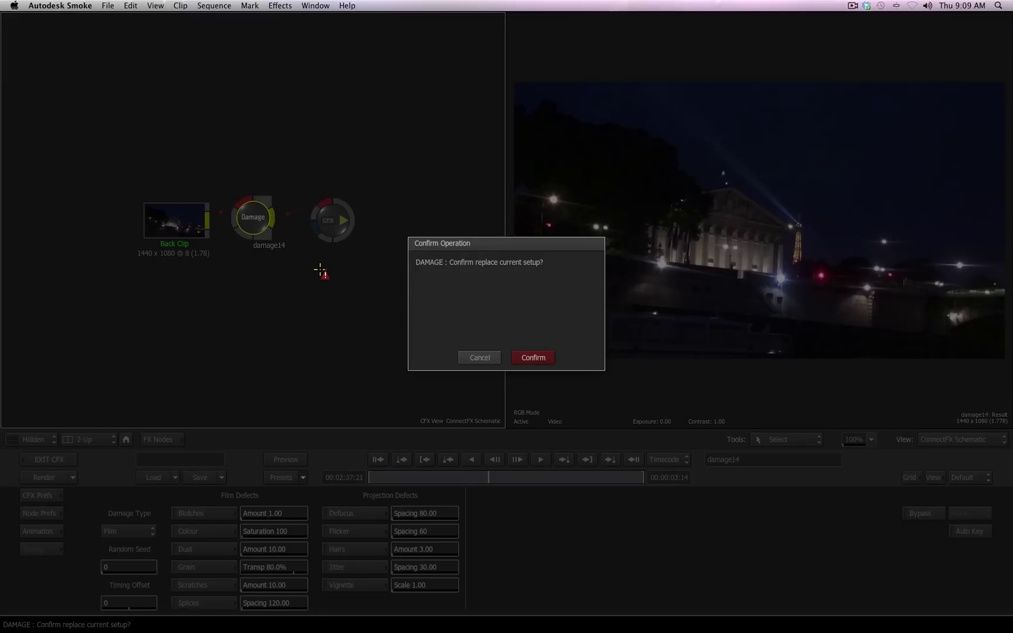
{"action": "left_click", "coordinate": [534, 358]}
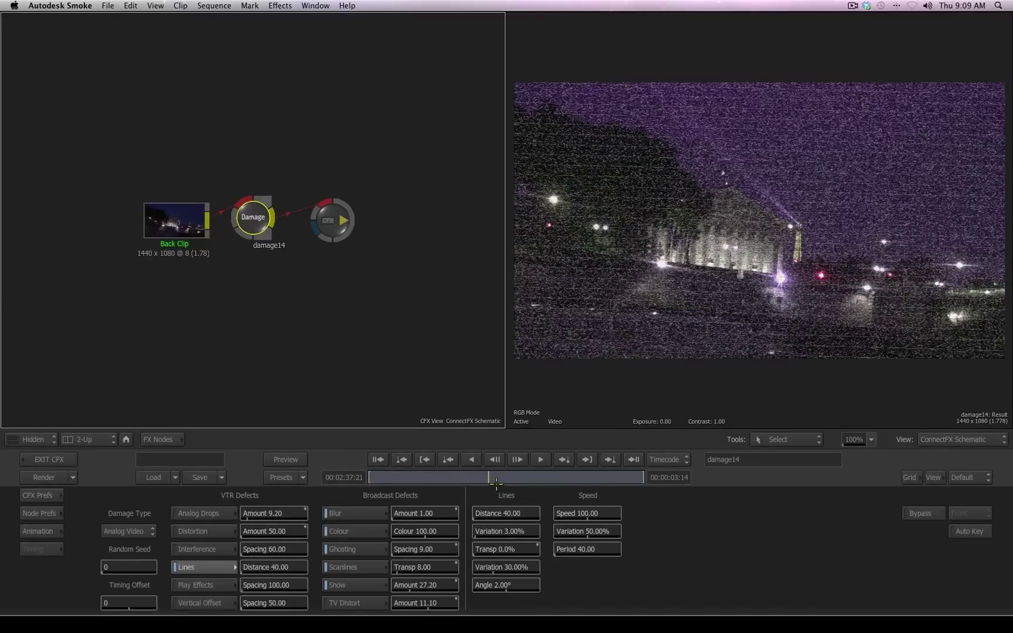
{"action": "left_click", "coordinate": [490, 477]}
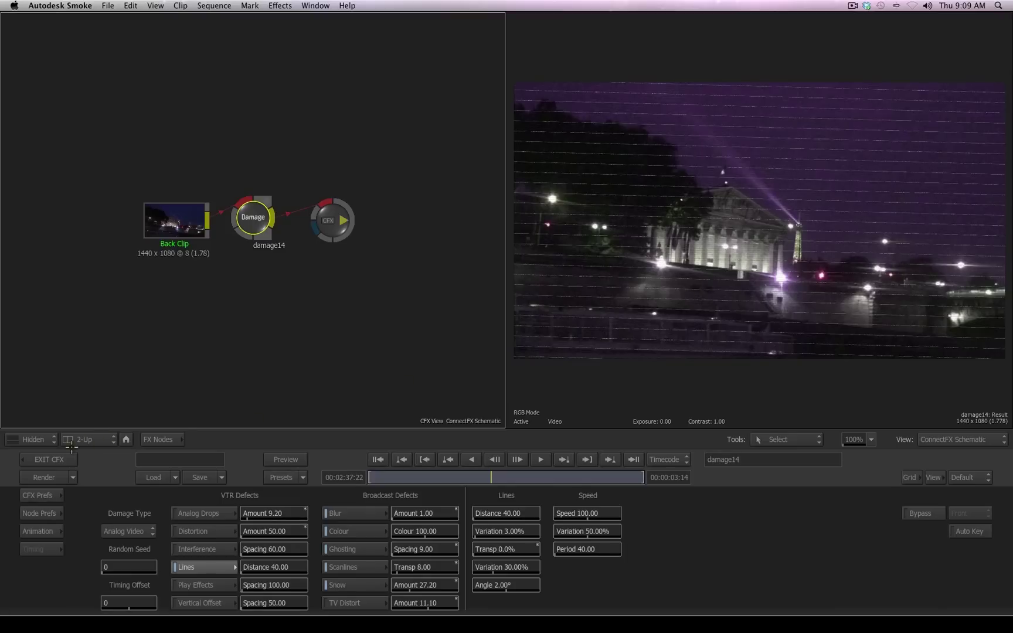
Return from ConnectFX to the timeline and patch V1.2 as the active track.
{"action": "left_click", "coordinate": [42, 459]}
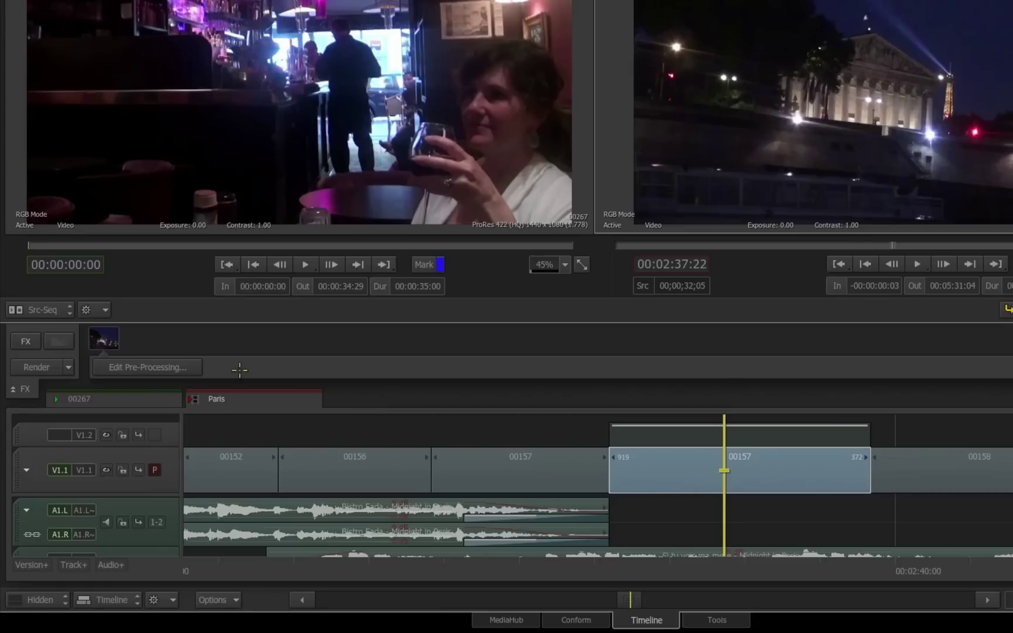
{"action": "left_click", "coordinate": [25, 341]}
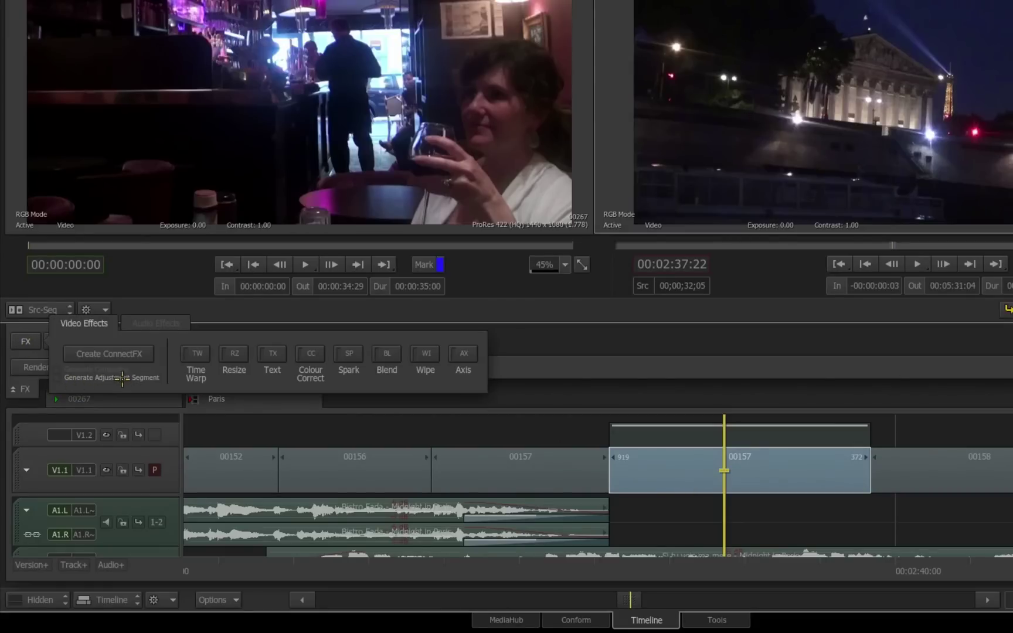
{"action": "left_click", "coordinate": [667, 425]}
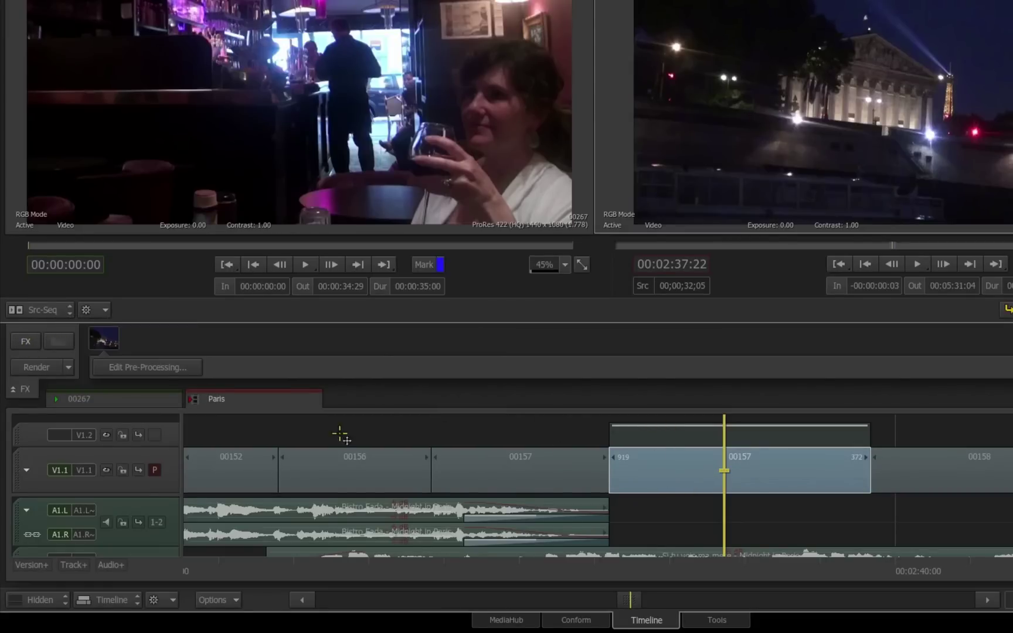
{"action": "left_click_drag", "start_coordinate": [725, 471], "coordinate": [725, 434]}
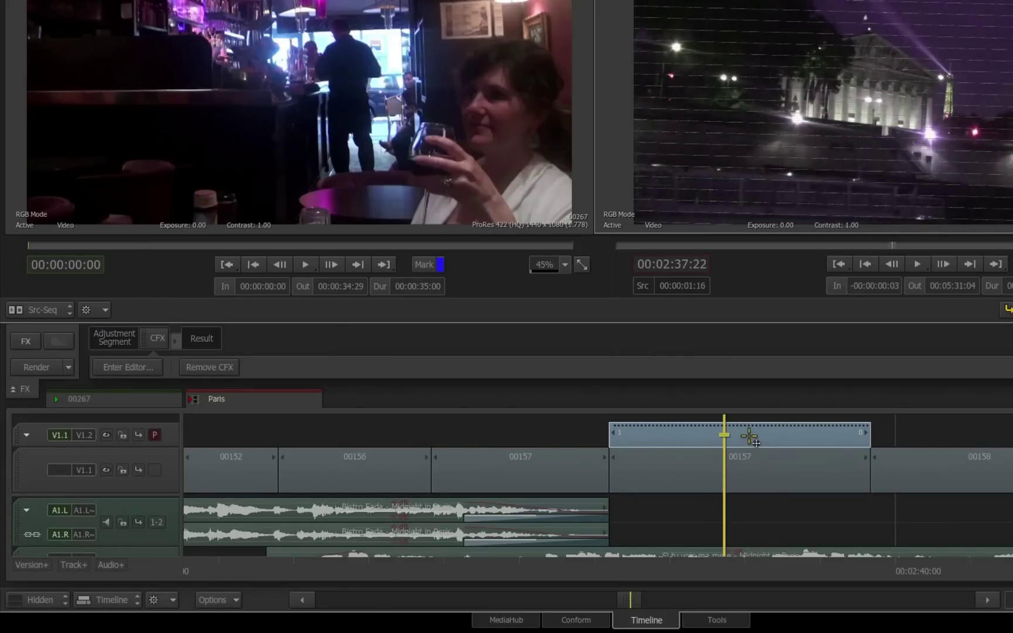
Enlarge the V1.2 track and shift its CFX adjustment segment earlier, off clip 00157.
{"action": "left_click_drag", "start_coordinate": [170, 448], "coordinate": [170, 496]}
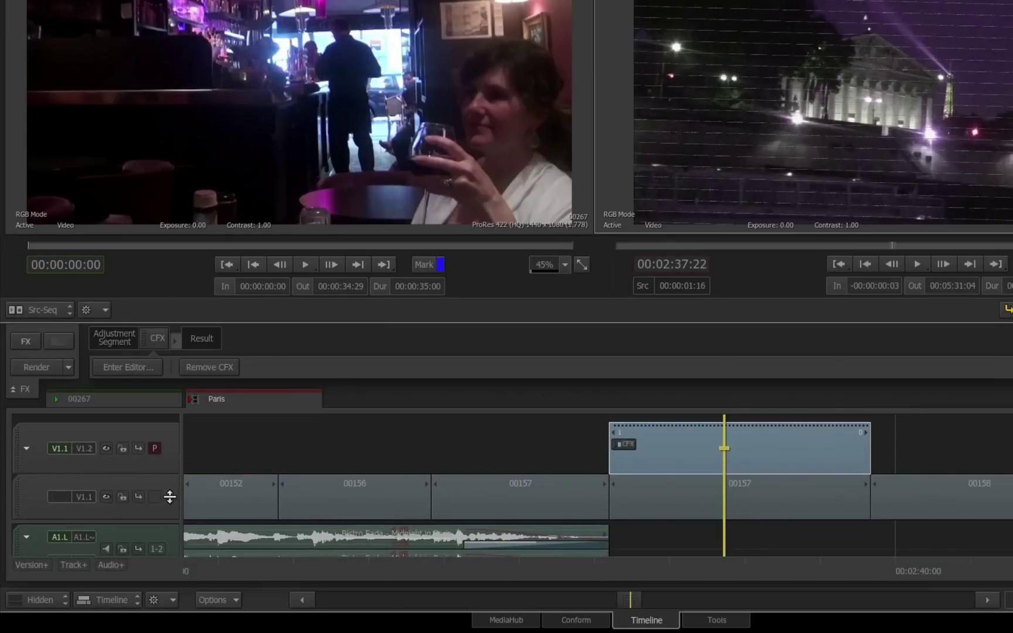
{"action": "left_click", "coordinate": [624, 443]}
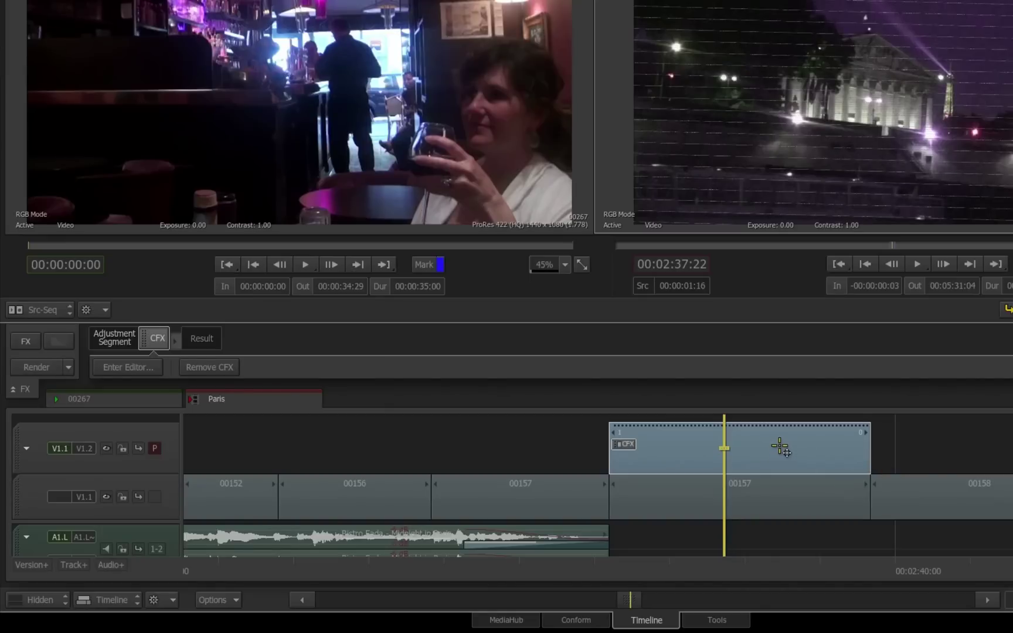
{"action": "left_click_drag", "start_coordinate": [764, 445], "coordinate": [680, 621]}
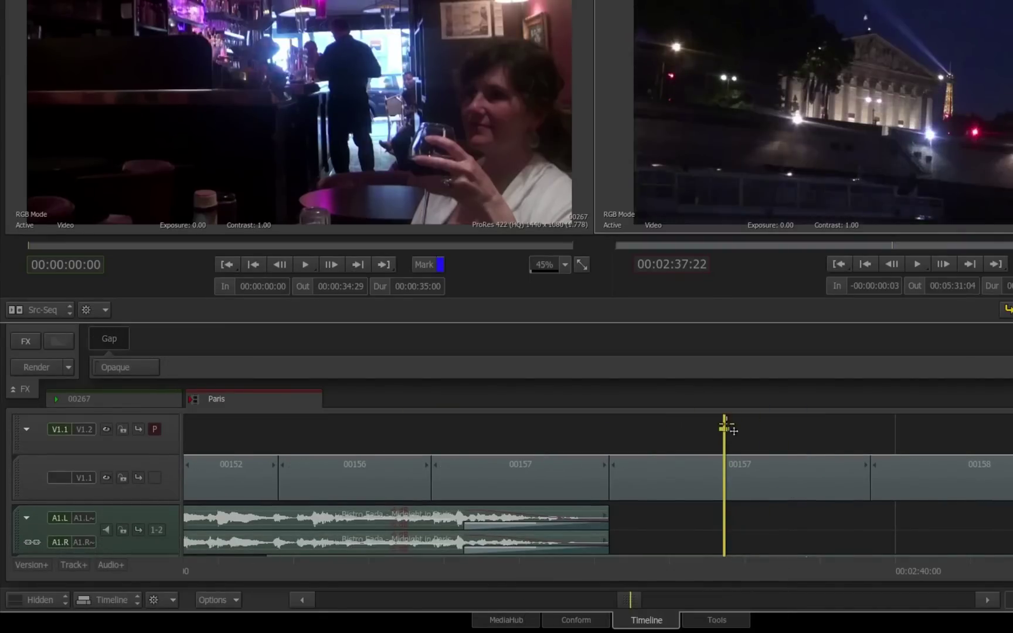
Add a Colour Correct effect to the Paris segment 00157.
{"action": "left_click", "coordinate": [725, 463]}
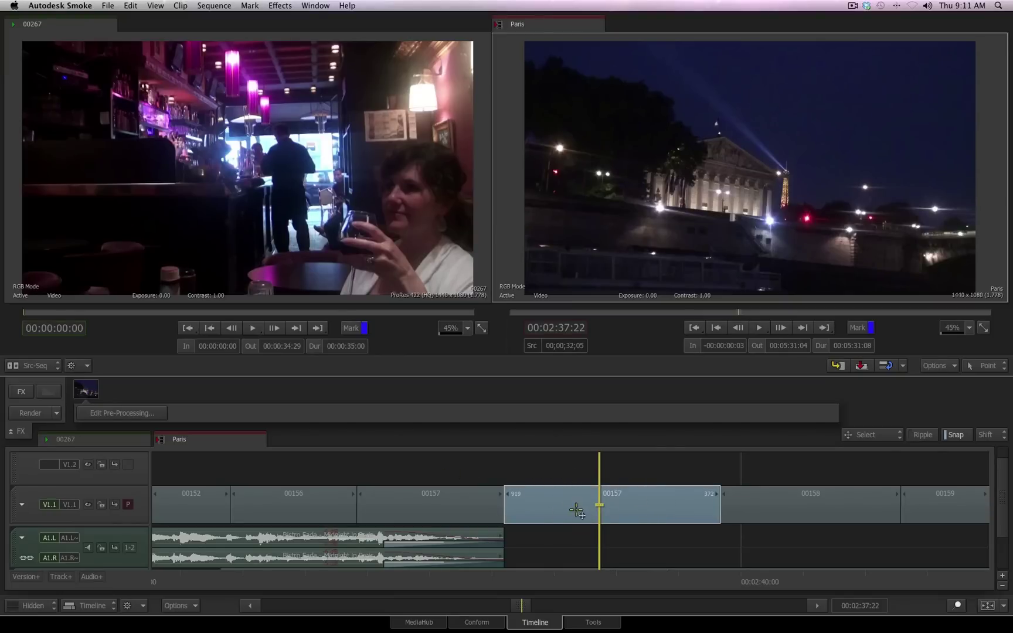
{"action": "left_click", "coordinate": [19, 391]}
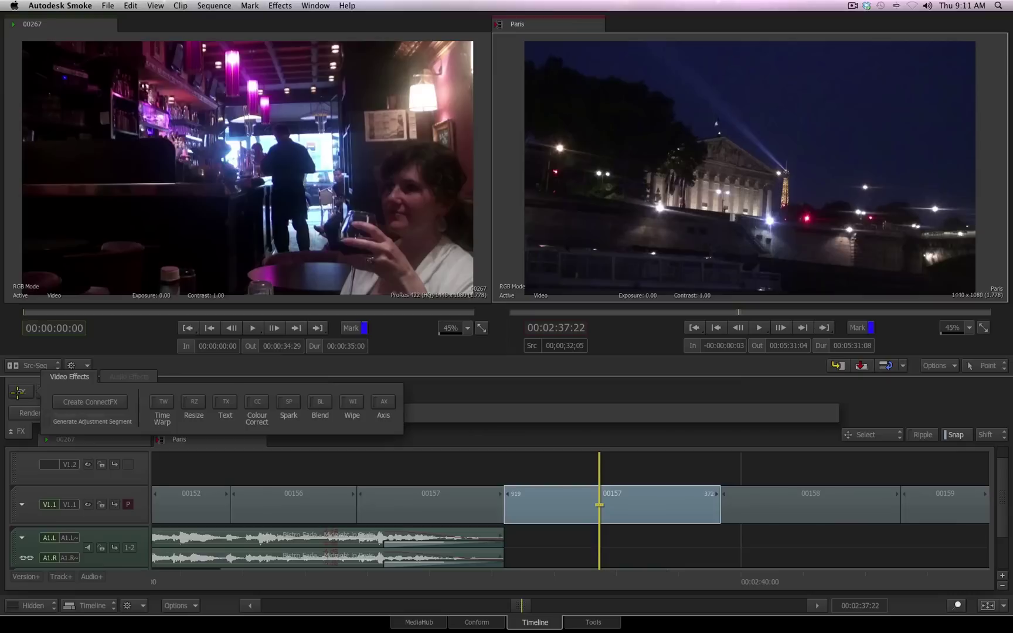
{"action": "left_click", "coordinate": [257, 403]}
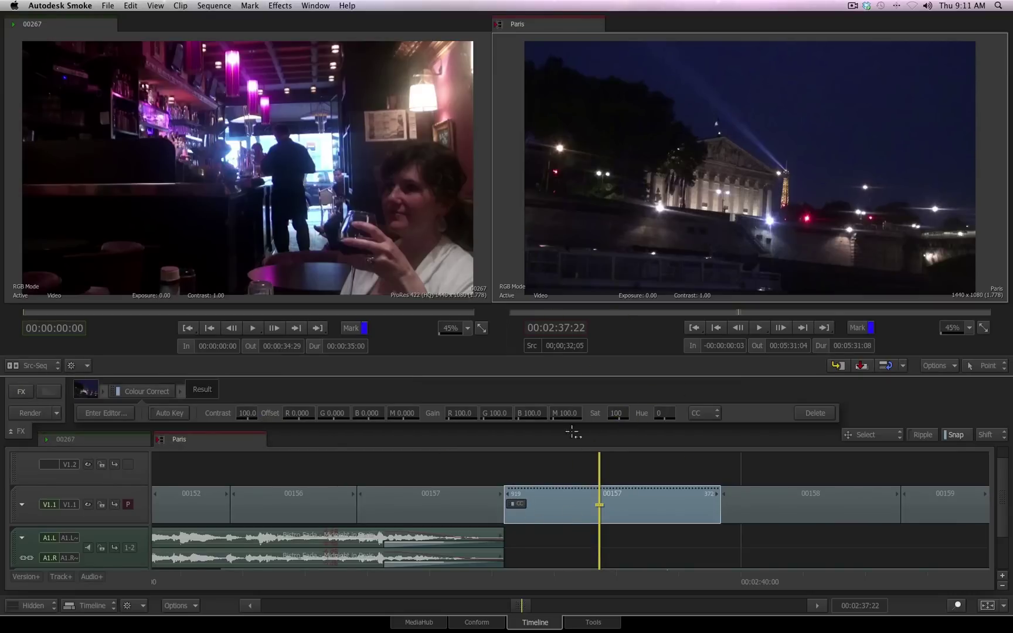
Set saturation 138, offsets R -13, G 5, B 6, and red gain 119.
{"action": "left_click_drag", "start_coordinate": [622, 416], "coordinate": [640, 412]}
{"action": "left_click_drag", "start_coordinate": [302, 413], "coordinate": [352, 414]}
{"action": "left_click_drag", "start_coordinate": [368, 414], "coordinate": [386, 412]}
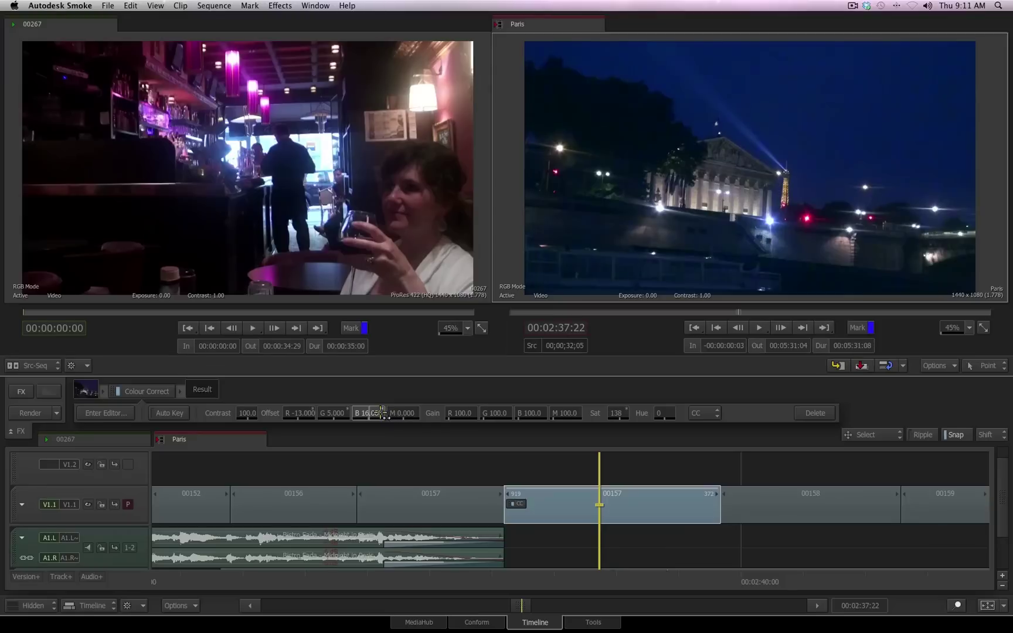
{"action": "left_click_drag", "start_coordinate": [382, 414], "coordinate": [380, 414]}
{"action": "left_click", "coordinate": [459, 413]}
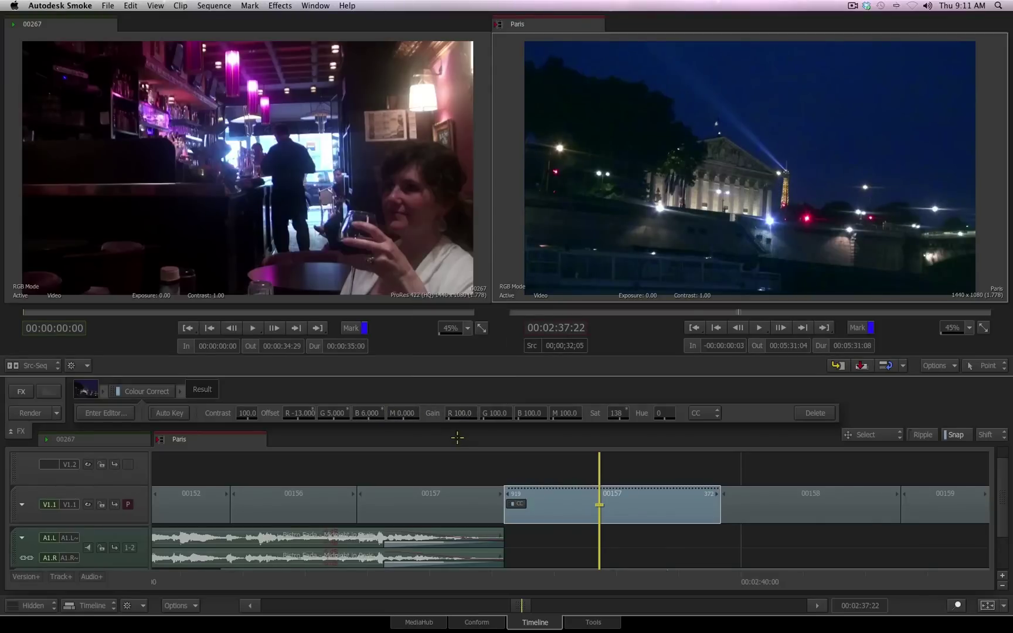
{"action": "left_click_drag", "start_coordinate": [459, 413], "coordinate": [463, 414]}
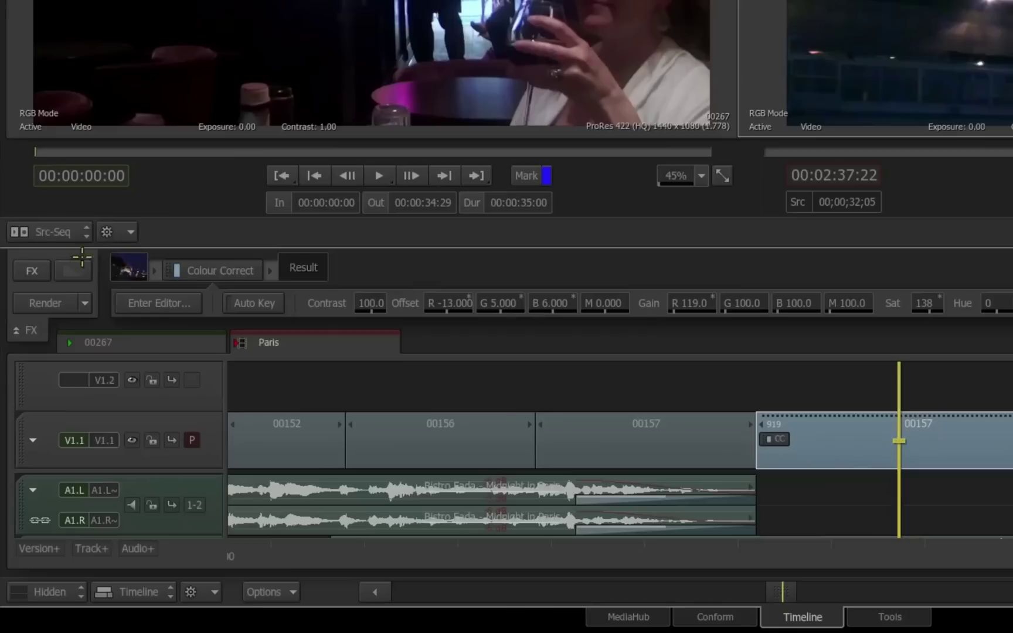
Create a ConnectFX for 00157 and insert a Damage node between the clip and output.
{"action": "left_click", "coordinate": [16, 391]}
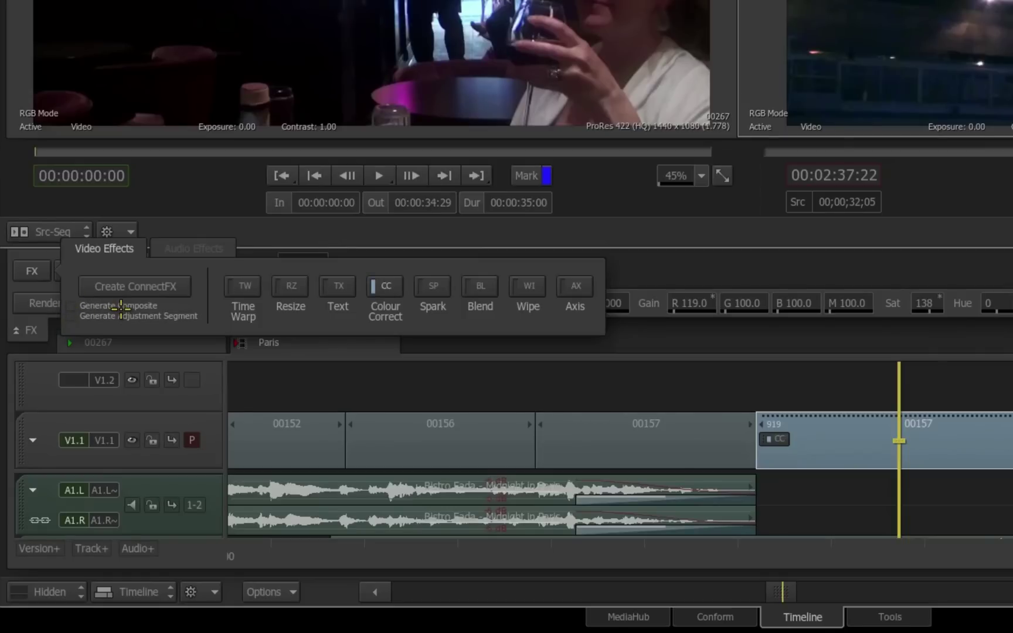
{"action": "left_click", "coordinate": [110, 284]}
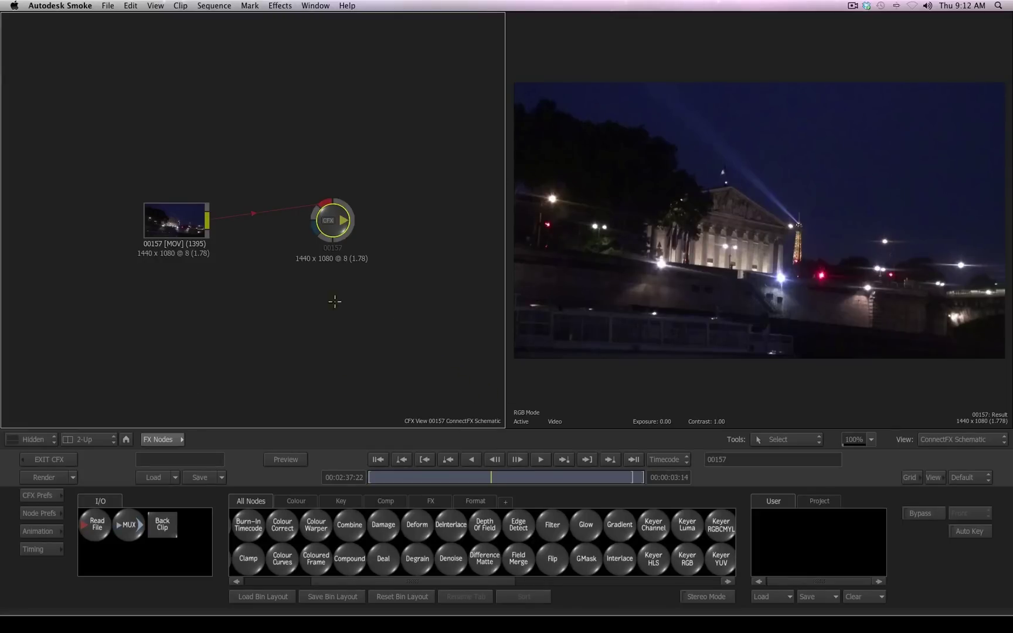
{"action": "left_click_drag", "start_coordinate": [180, 249], "coordinate": [177, 256]}
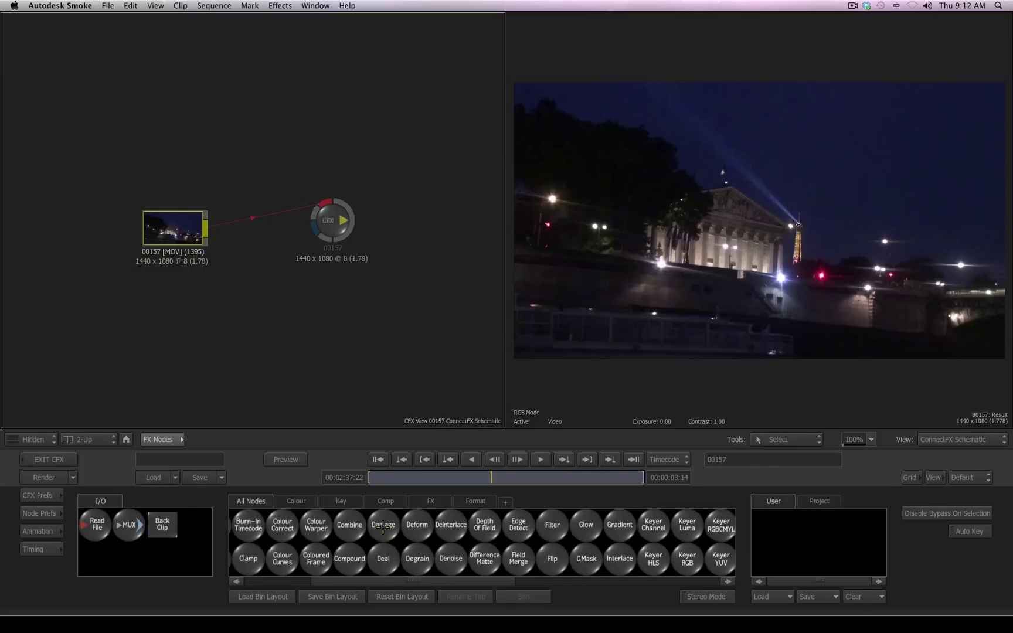
{"action": "left_click_drag", "start_coordinate": [382, 528], "coordinate": [254, 218]}
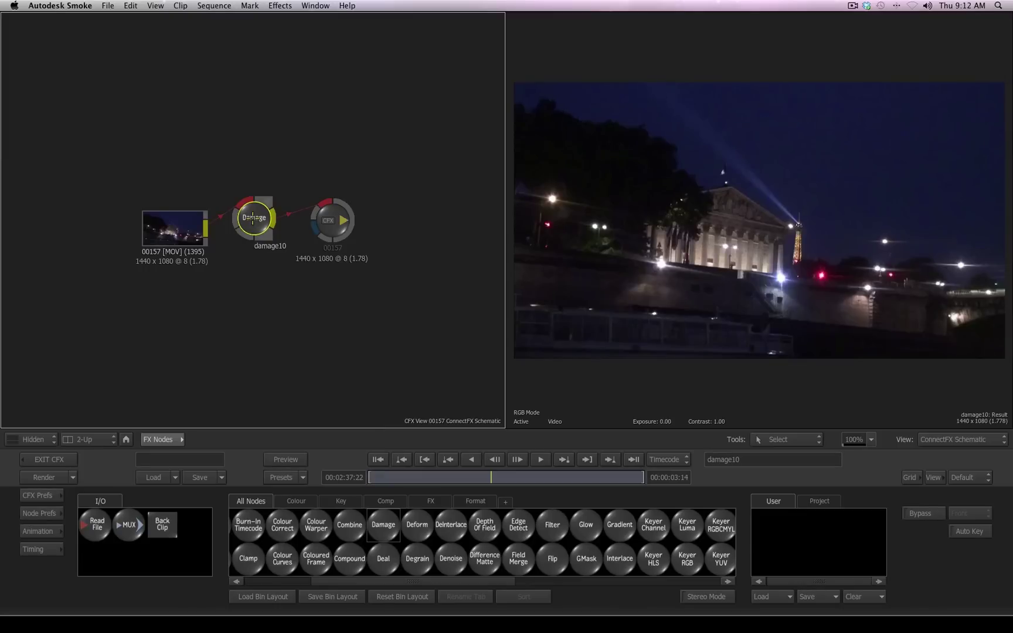
Apply the SecurityCamera Damage preset, then go back to the timeline.
{"action": "left_click", "coordinate": [163, 439]}
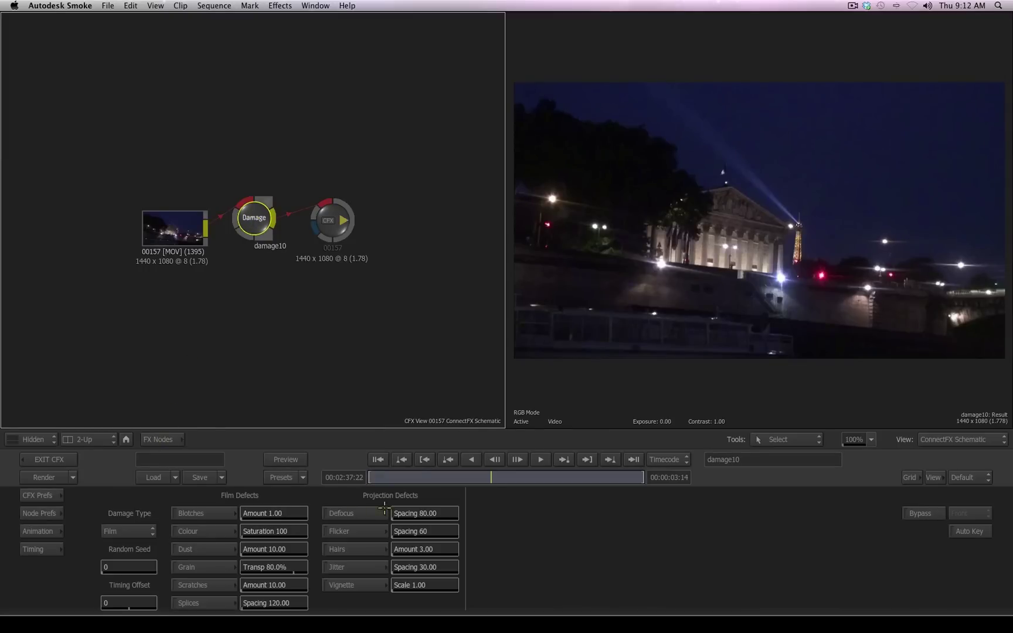
{"action": "left_click", "coordinate": [303, 477]}
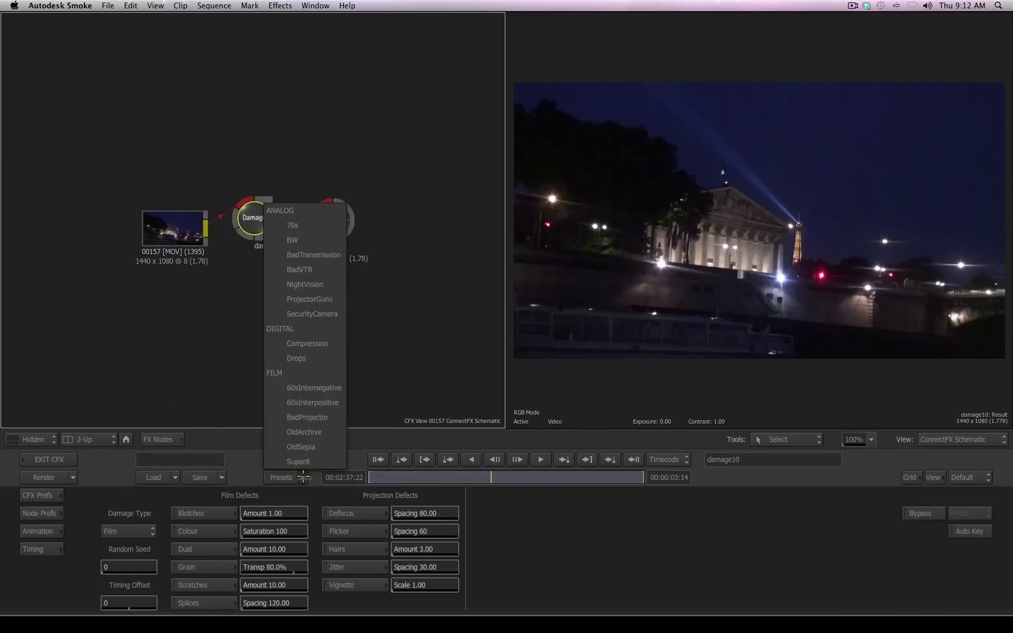
{"action": "left_click", "coordinate": [317, 314]}
{"action": "left_click", "coordinate": [553, 354]}
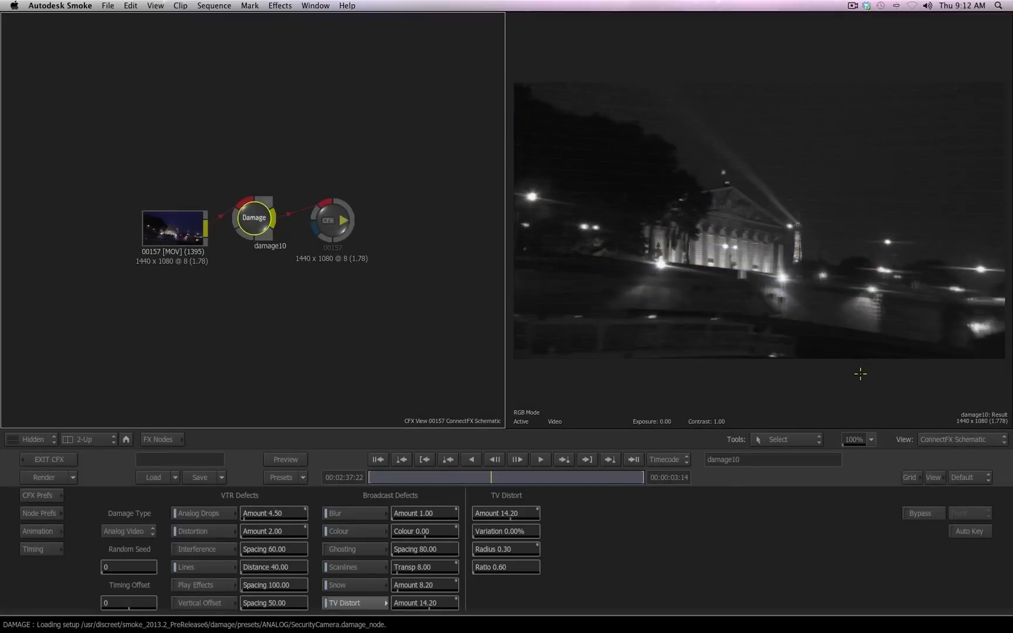
{"action": "left_click", "coordinate": [48, 461]}
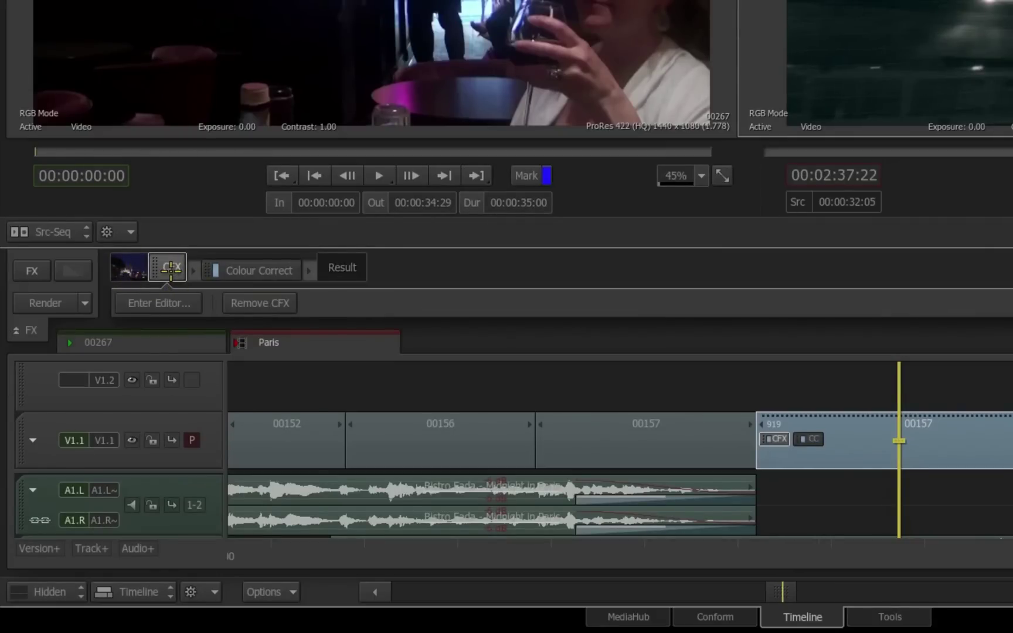
Remove the SecurityCamera ConnectFX from 00157 and rebuild ConnectFX from its Colour Correct.
{"action": "left_click", "coordinate": [242, 272]}
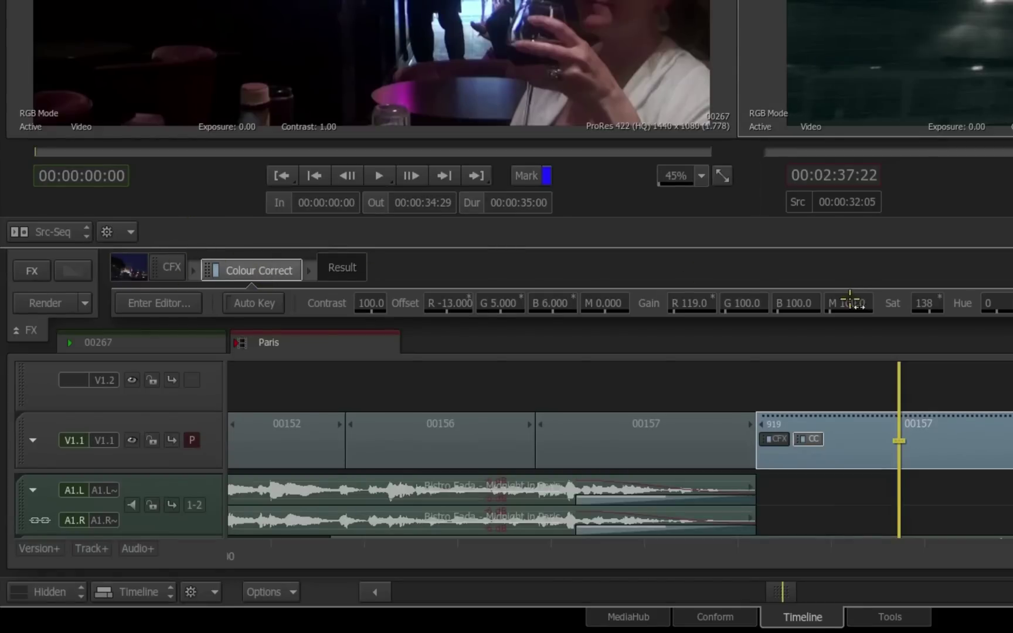
{"action": "left_click", "coordinate": [155, 265]}
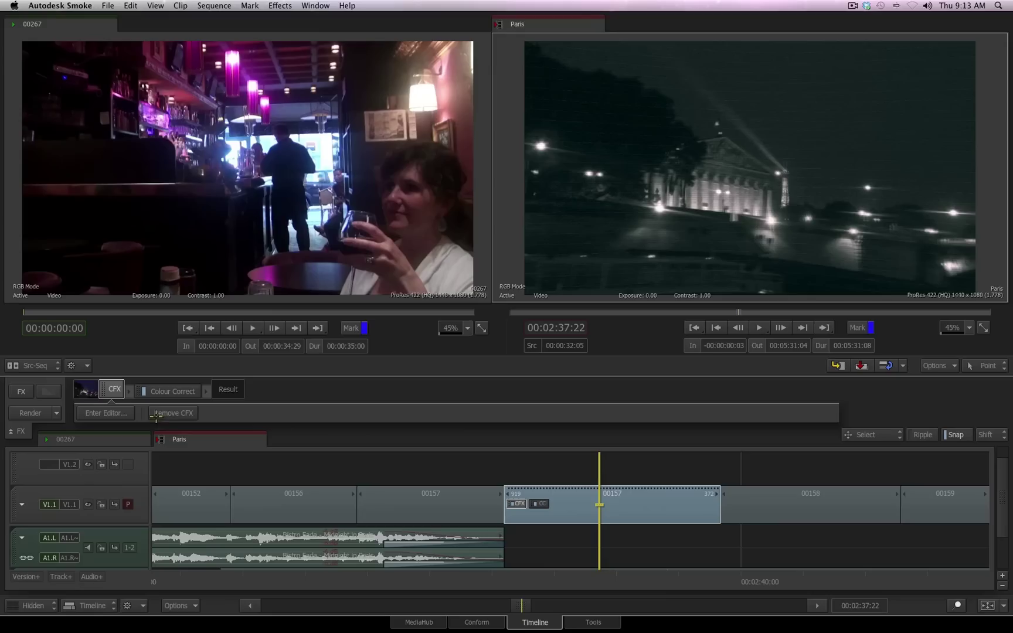
{"action": "left_click", "coordinate": [176, 413]}
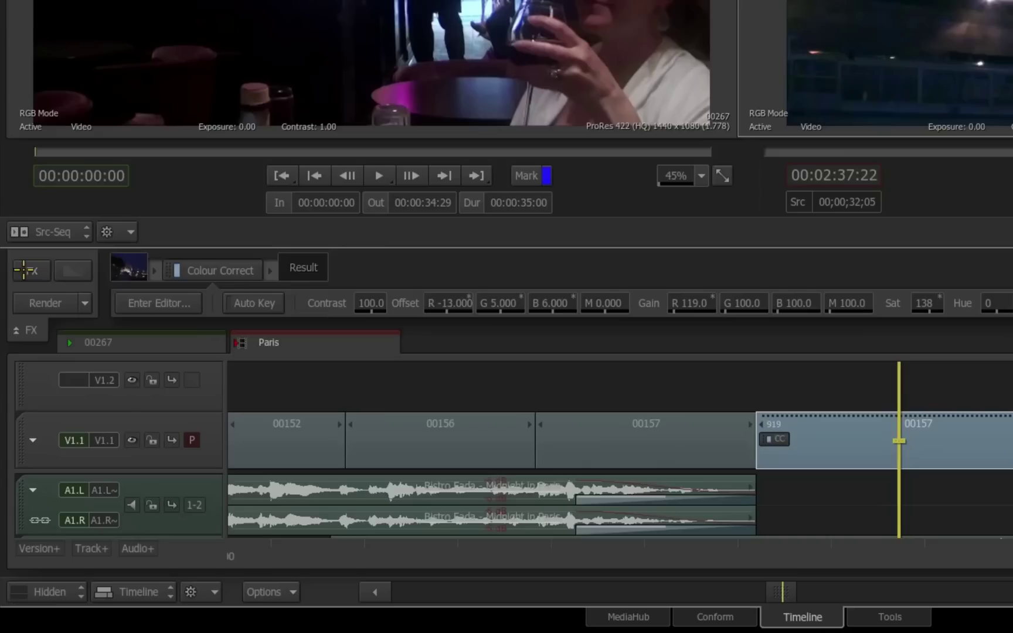
{"action": "left_click", "coordinate": [21, 392]}
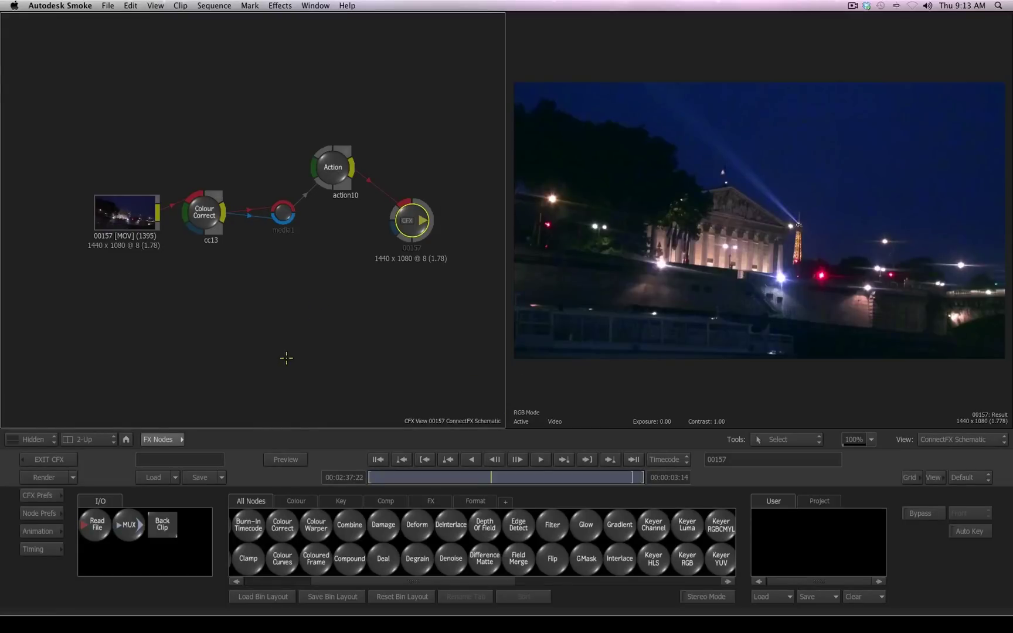
Inspect cc13's settings and rearrange the clip, cc13 and Action nodes.
{"action": "left_click", "coordinate": [191, 210]}
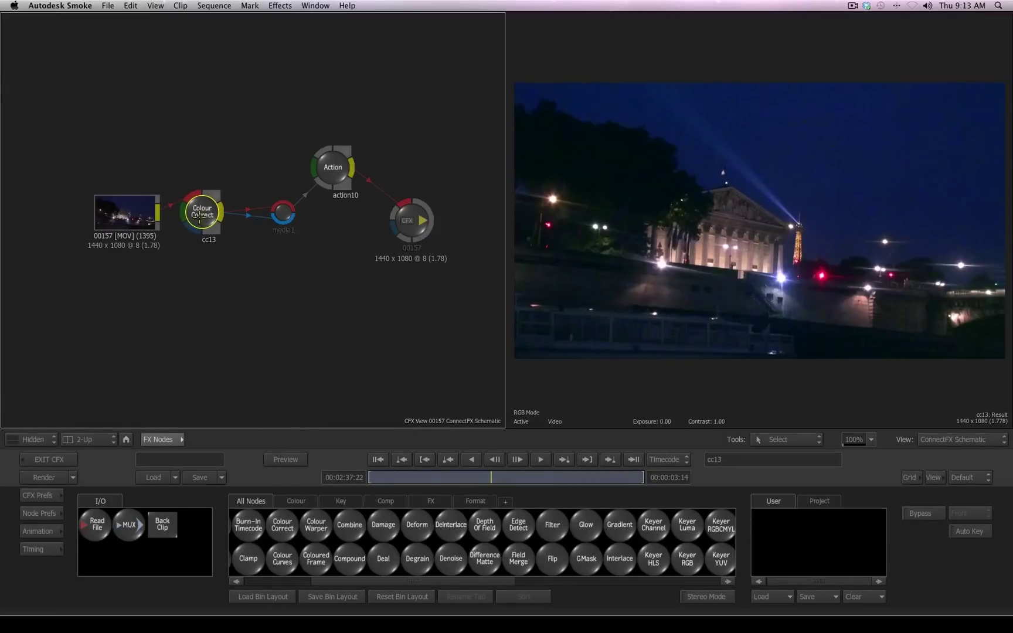
{"action": "left_click", "coordinate": [163, 441]}
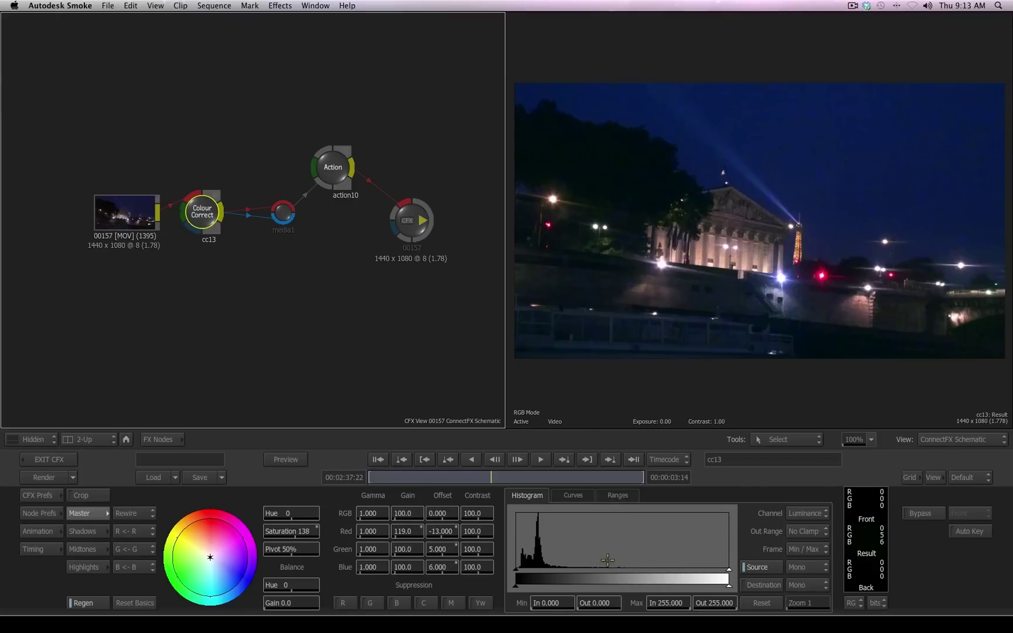
{"action": "left_click_drag", "start_coordinate": [148, 207], "coordinate": [132, 206]}
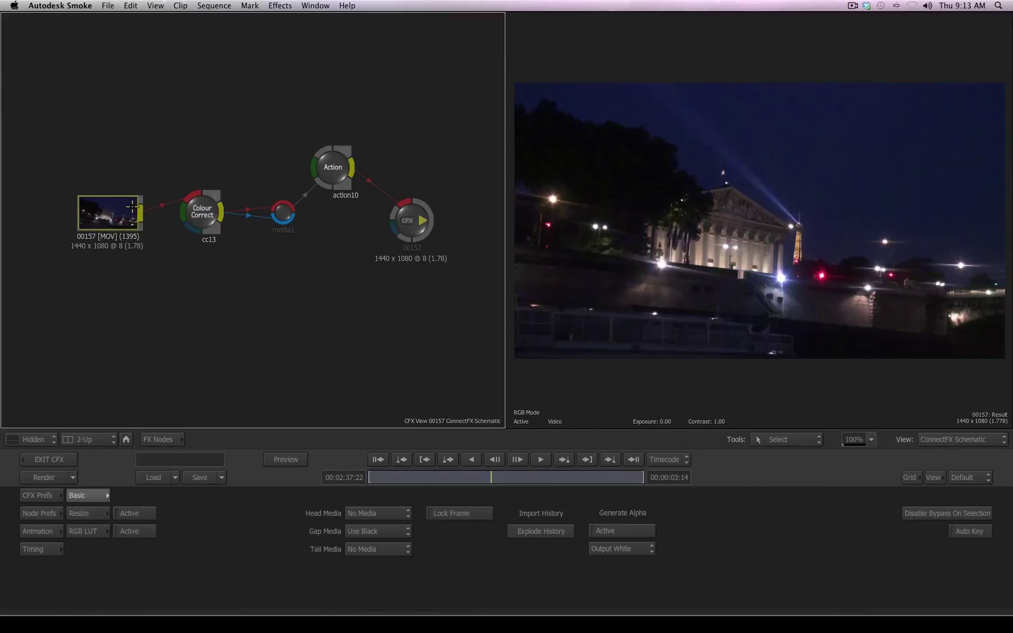
{"action": "left_click_drag", "start_coordinate": [201, 210], "coordinate": [195, 212]}
{"action": "left_click_drag", "start_coordinate": [334, 167], "coordinate": [346, 195]}
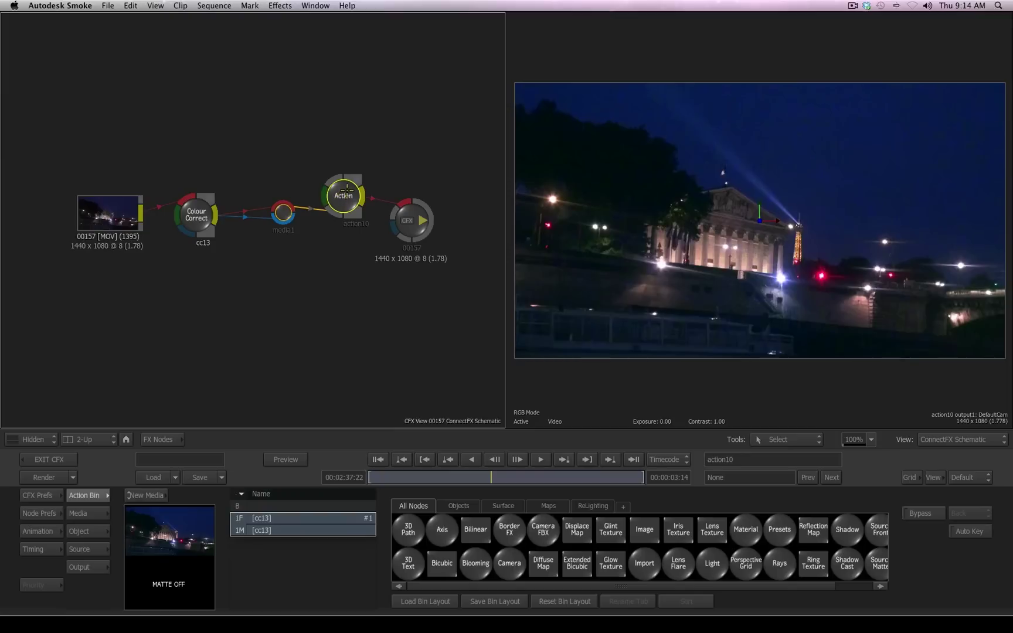
Check Action's media list, then move the output node up and right.
{"action": "left_click", "coordinate": [83, 513]}
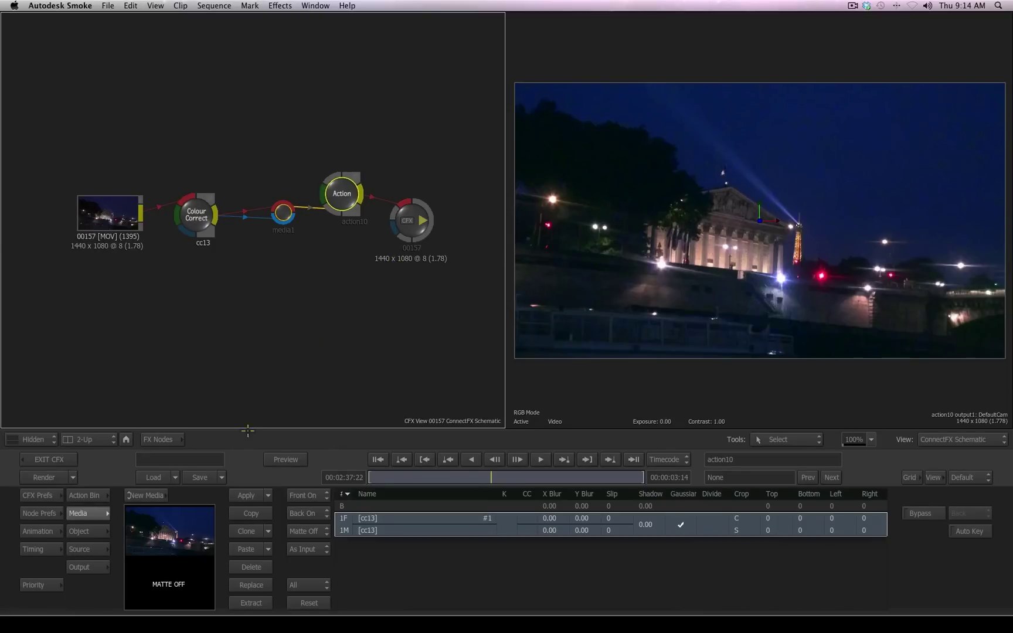
{"action": "left_click", "coordinate": [160, 439]}
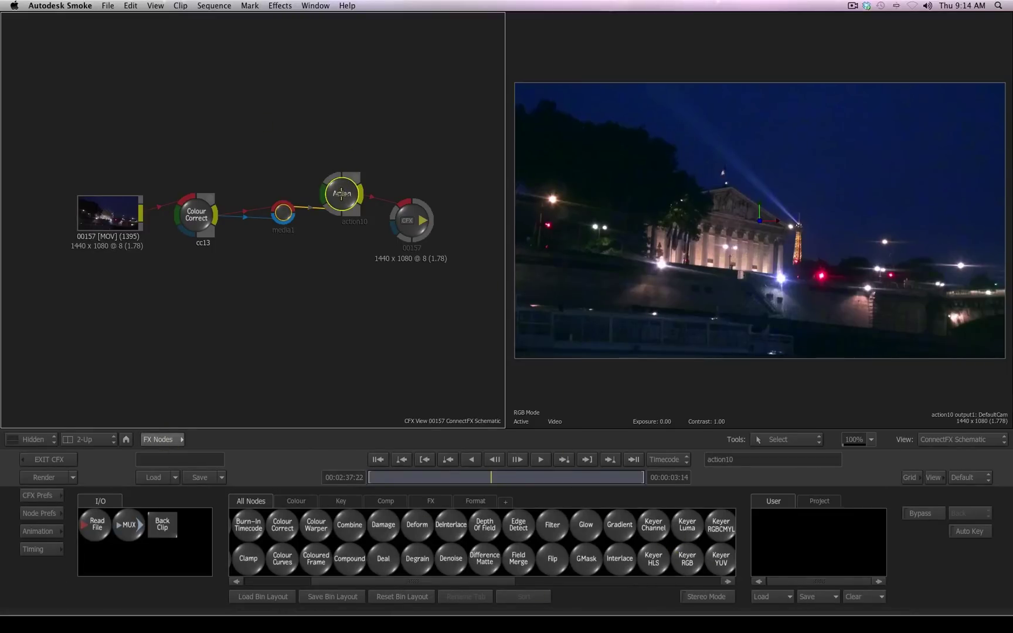
{"action": "left_click_drag", "start_coordinate": [410, 220], "coordinate": [428, 205]}
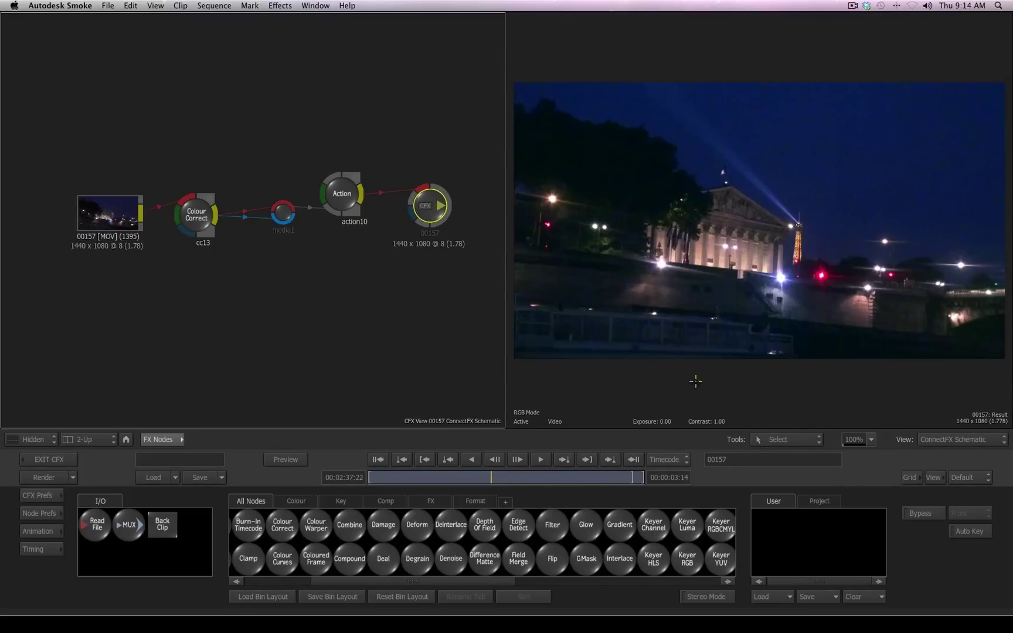
{"action": "left_click", "coordinate": [50, 460]}
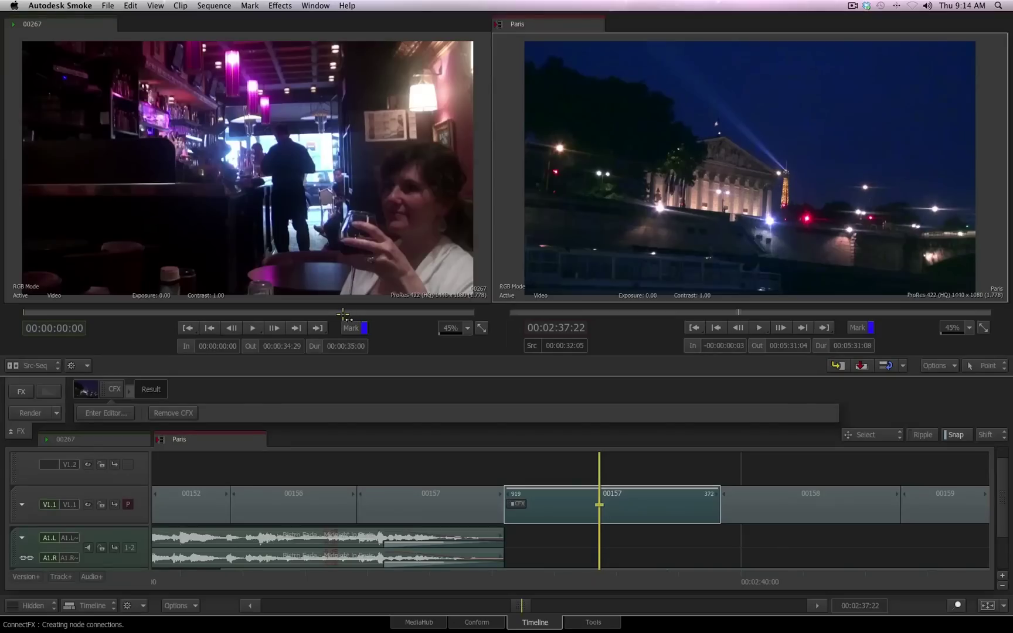